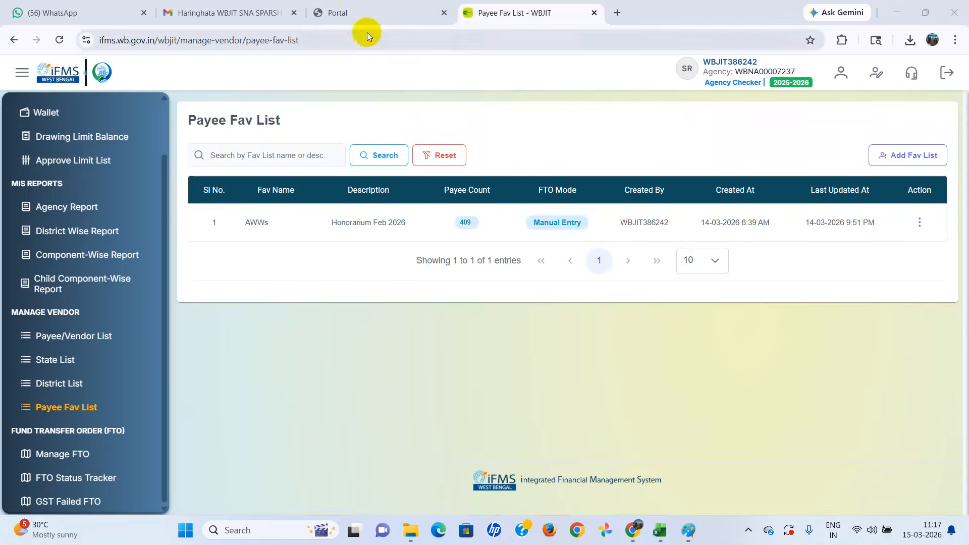
# - View the SNA SPARSH JIT services page from the WBIFMS portal, and close it after returning to the WBJIT site
pyautogui.click(367, 12)
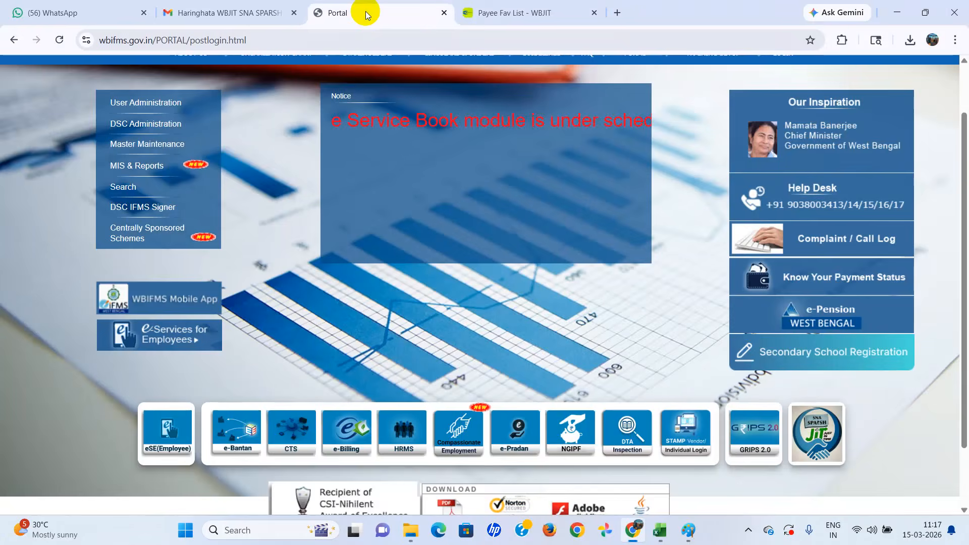
pyautogui.click(820, 445)
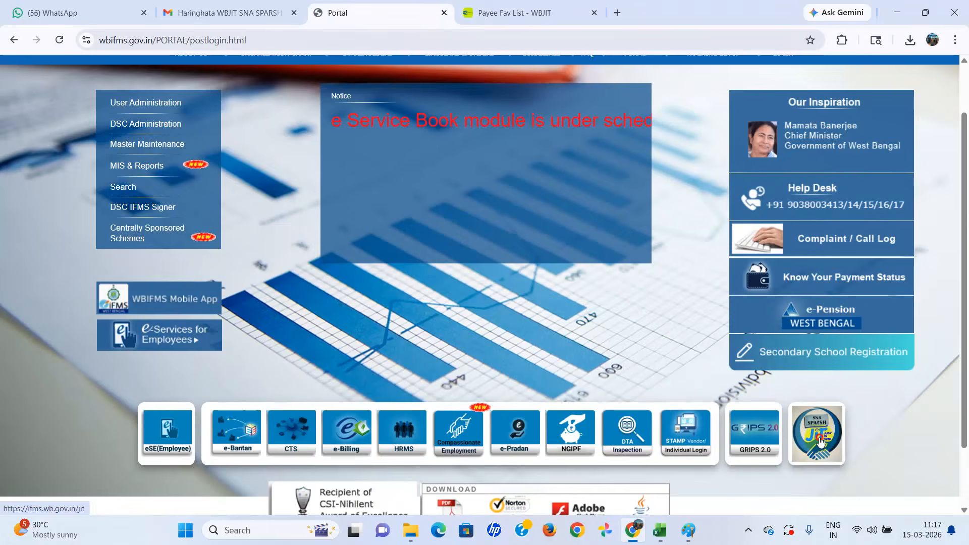
pyautogui.click(756, 258)
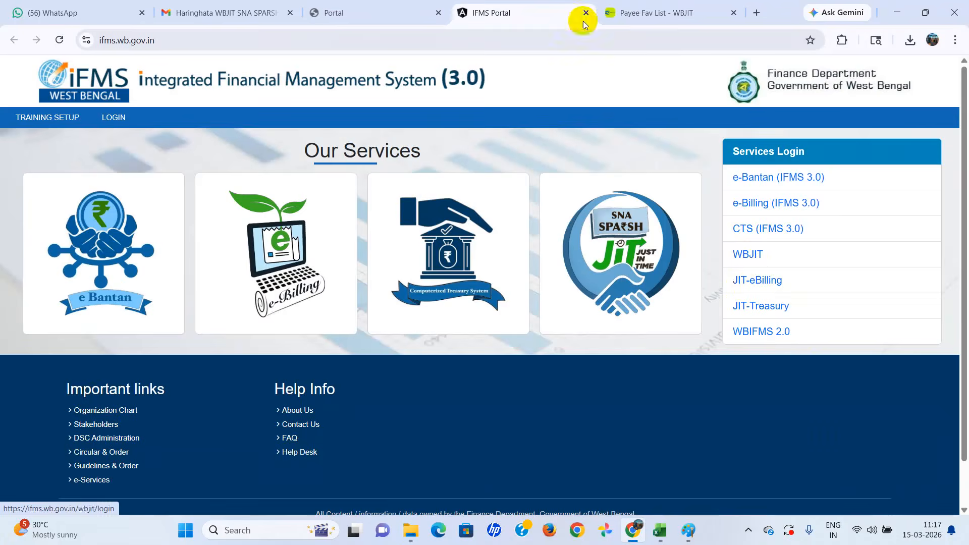
pyautogui.click(631, 13)
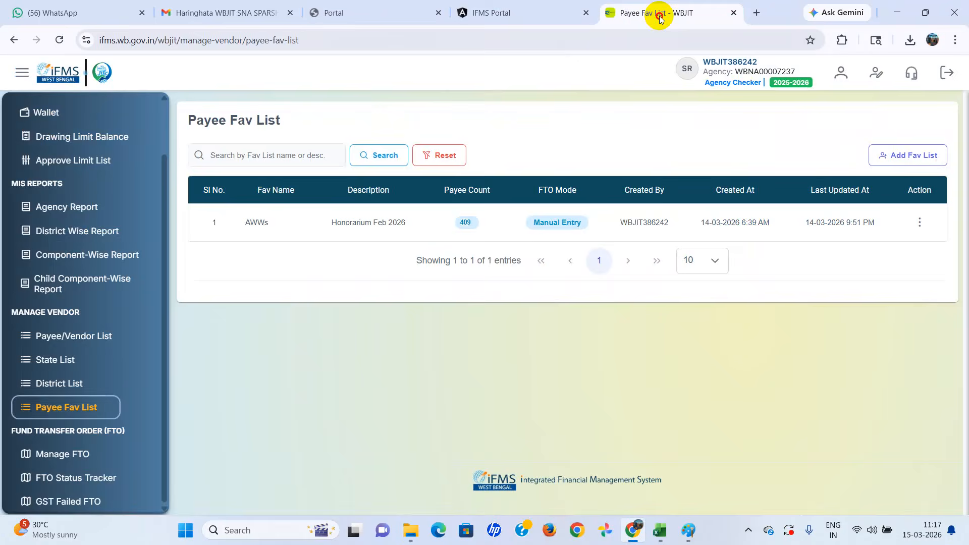
pyautogui.click(585, 15)
# - View the WBJIT dashboard and look through the vendors in the Payee/Vendor List
pyautogui.scroll(1, 104, 202)
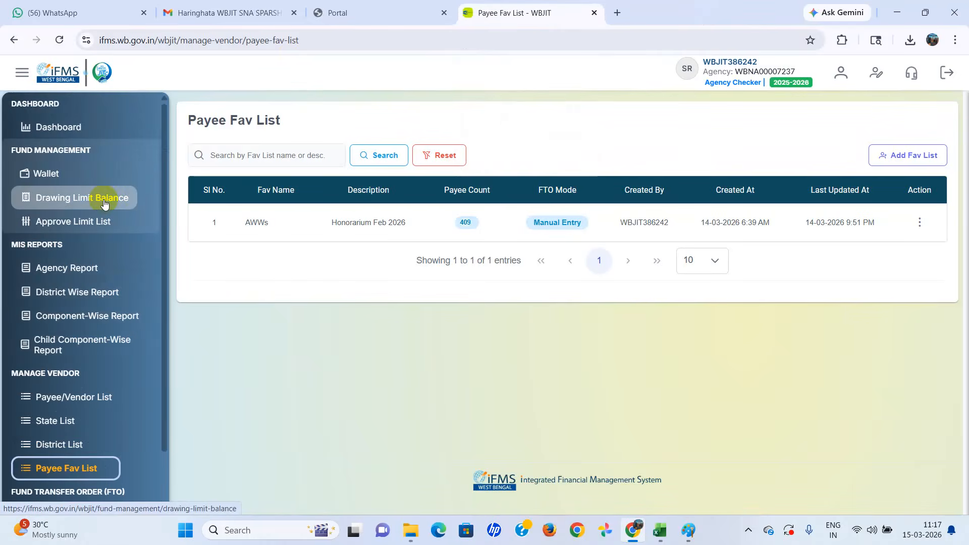
pyautogui.click(60, 127)
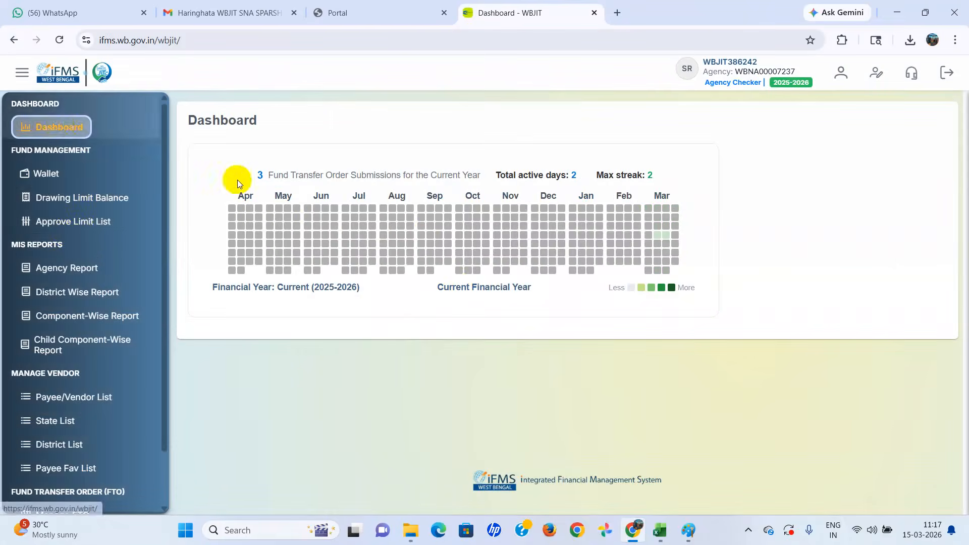
pyautogui.scroll(-1, 66, 235)
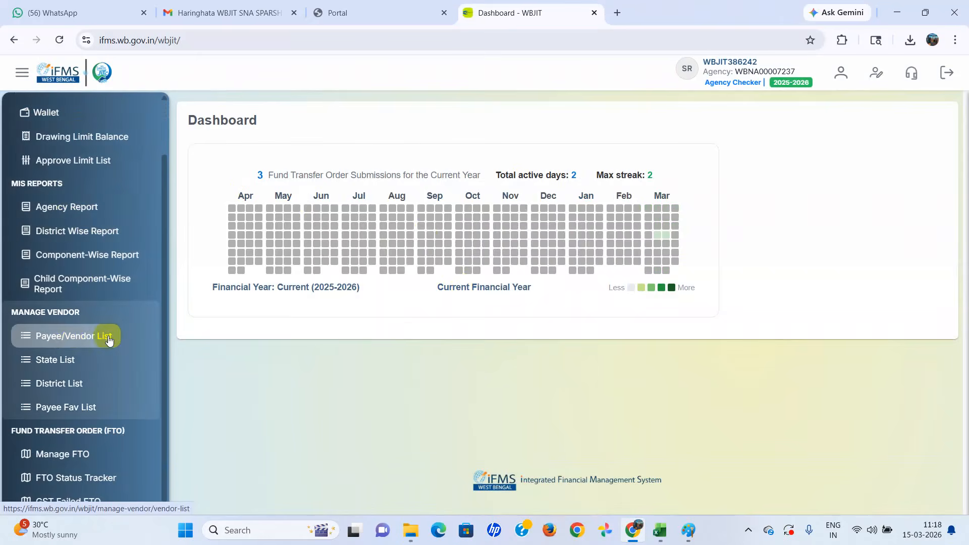
pyautogui.click(76, 334)
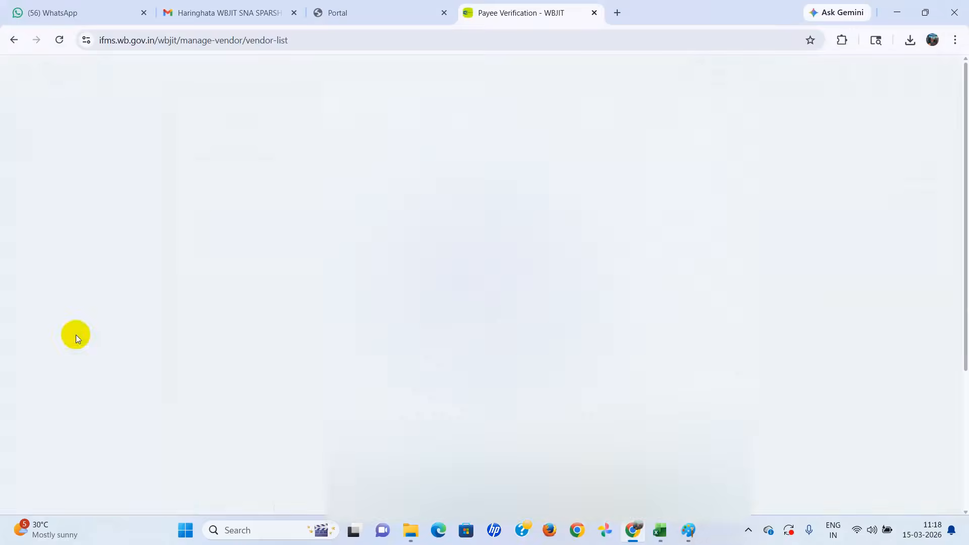
pyautogui.scroll(-4, 436, 420)
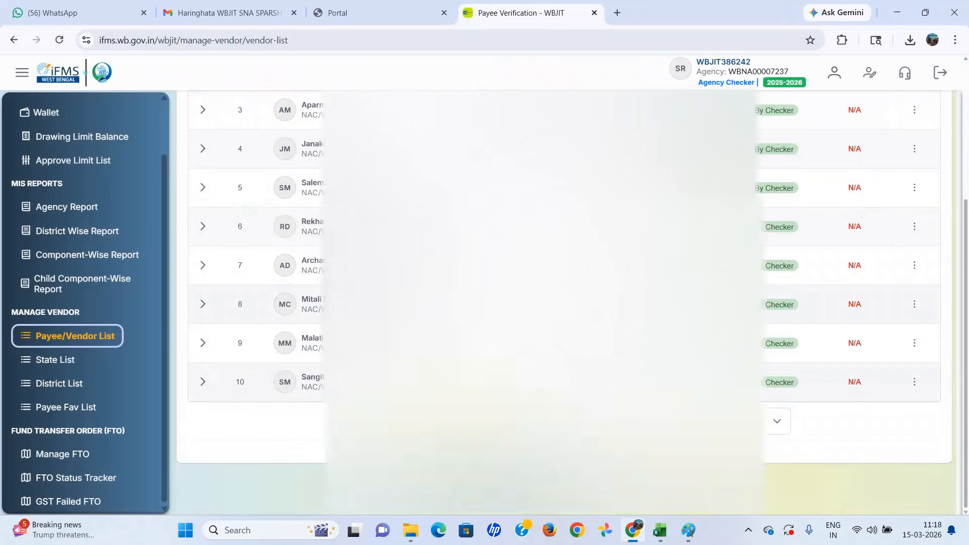
pyautogui.scroll(5, 467, 440)
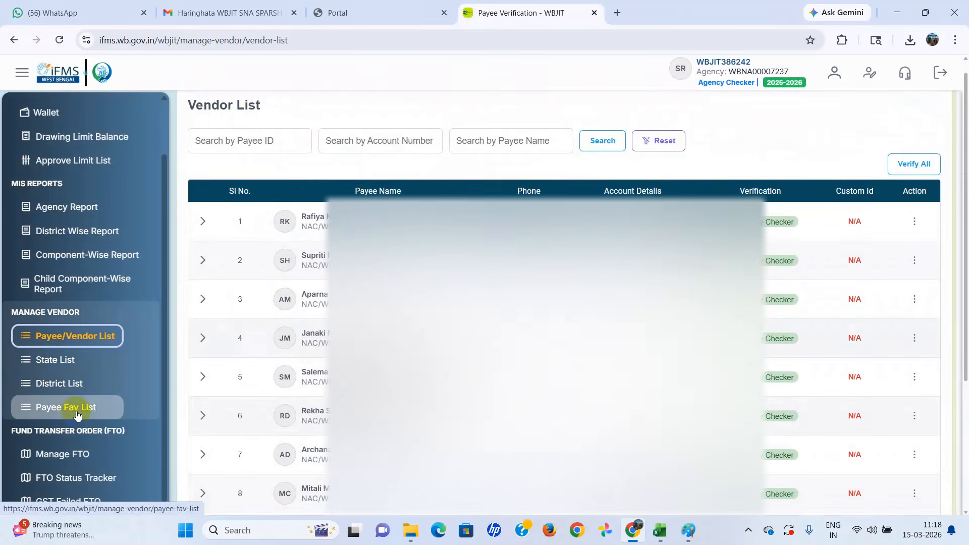
# - Check the existing favourite lists in Payee Fav List and look through the Payee/Vendor List again
pyautogui.click(77, 414)
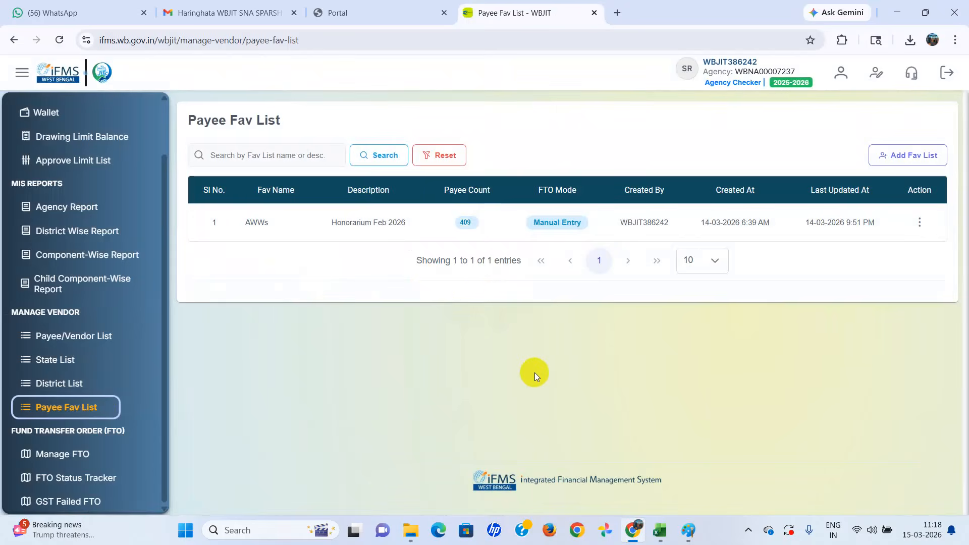
pyautogui.click(93, 335)
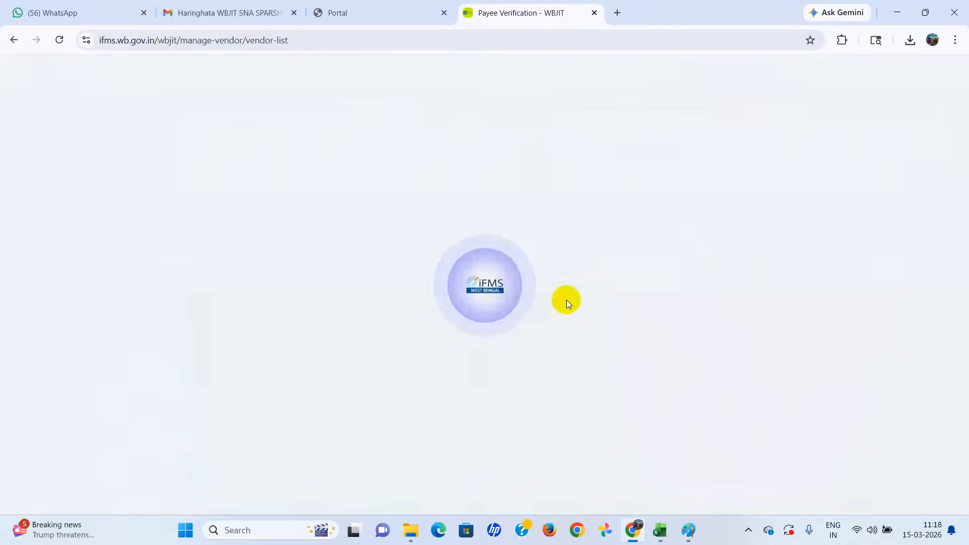
pyautogui.scroll(-5, 530, 275)
pyautogui.scroll(5, 530, 275)
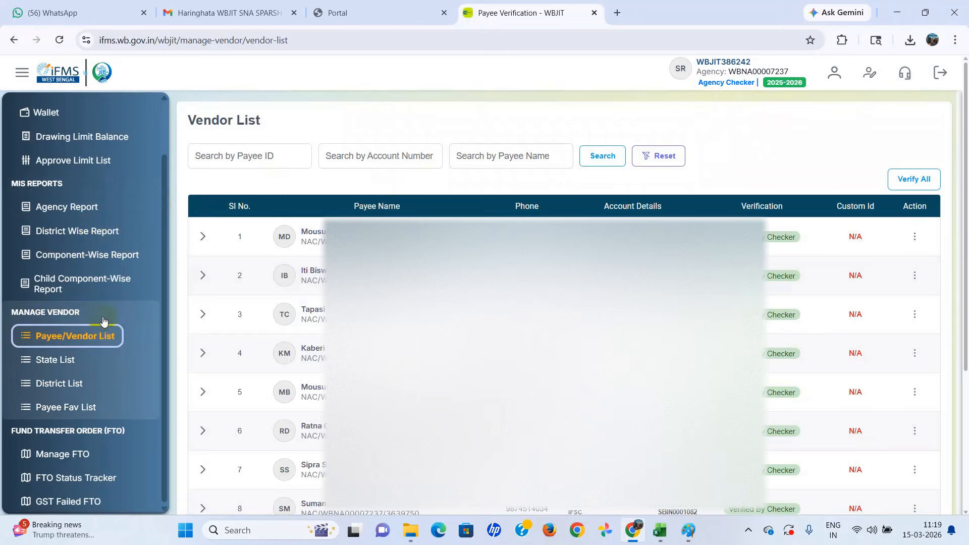
# - Start a new favourite list in Payee Fav List and name it AWHs
pyautogui.click(63, 412)
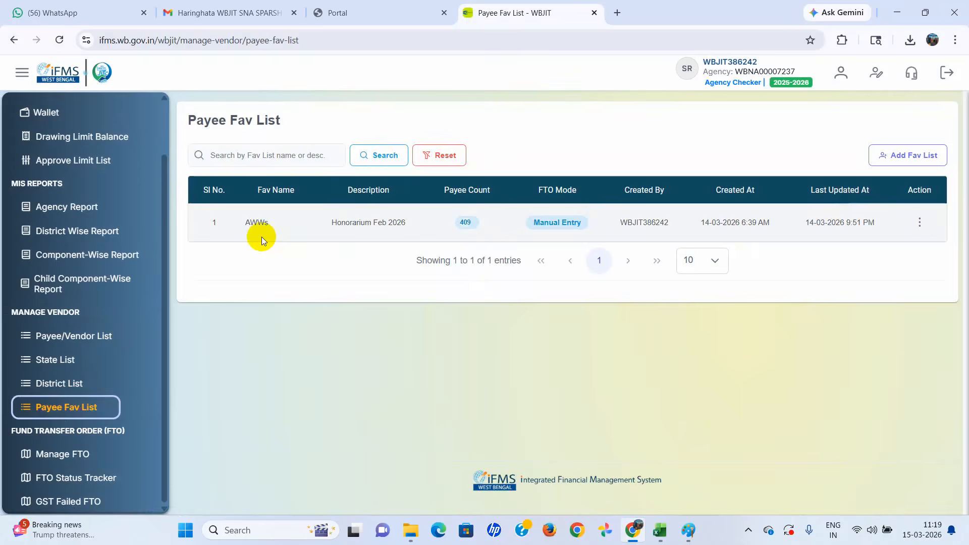
pyautogui.click(901, 156)
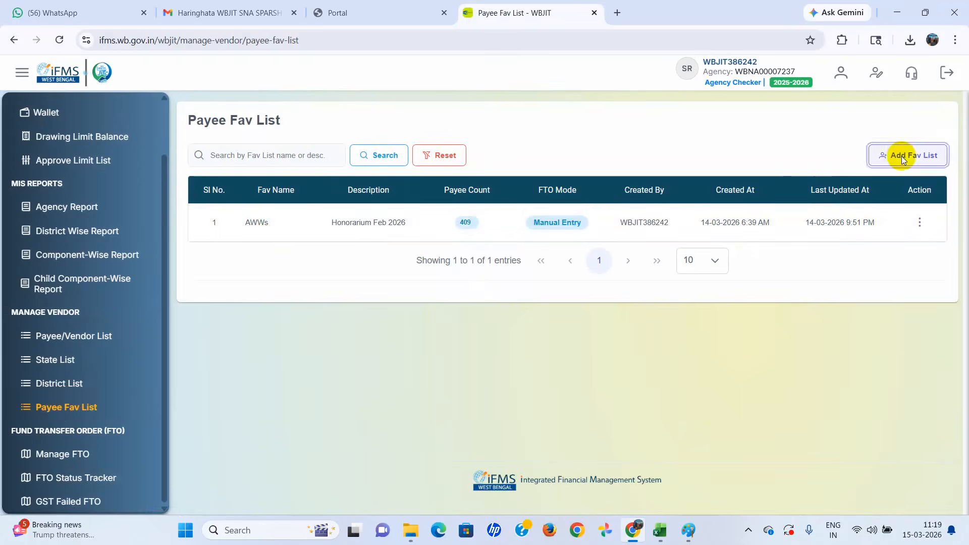
pyautogui.click(318, 227)
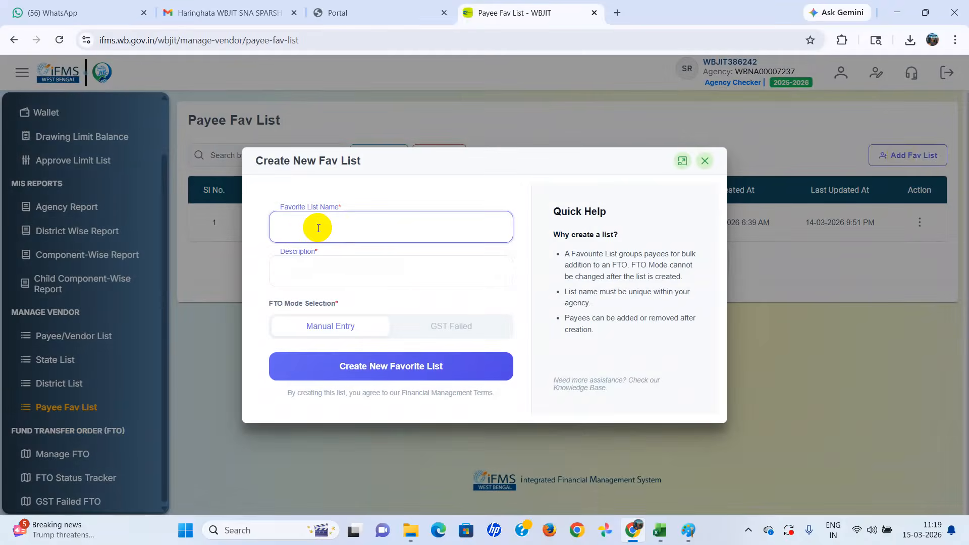
pyautogui.write('A')
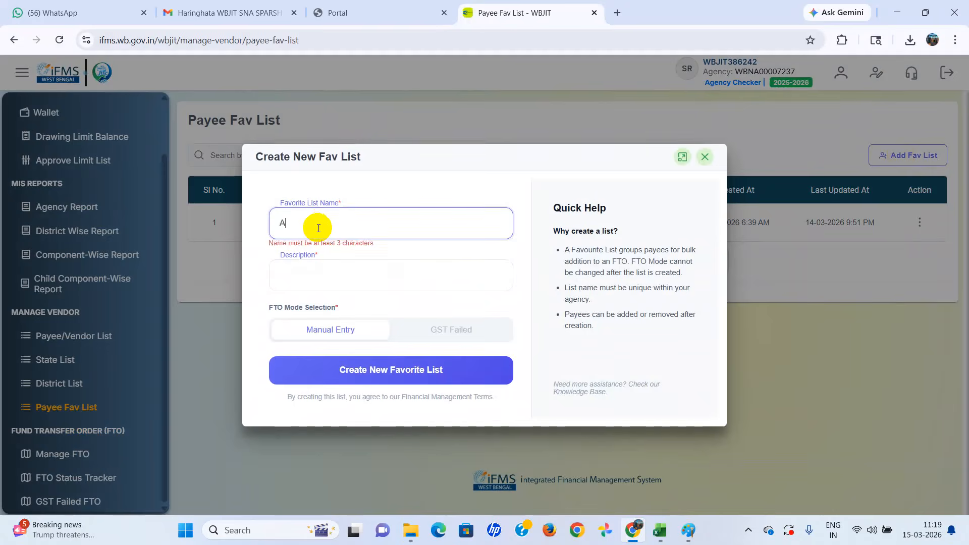
pyautogui.write('WH')
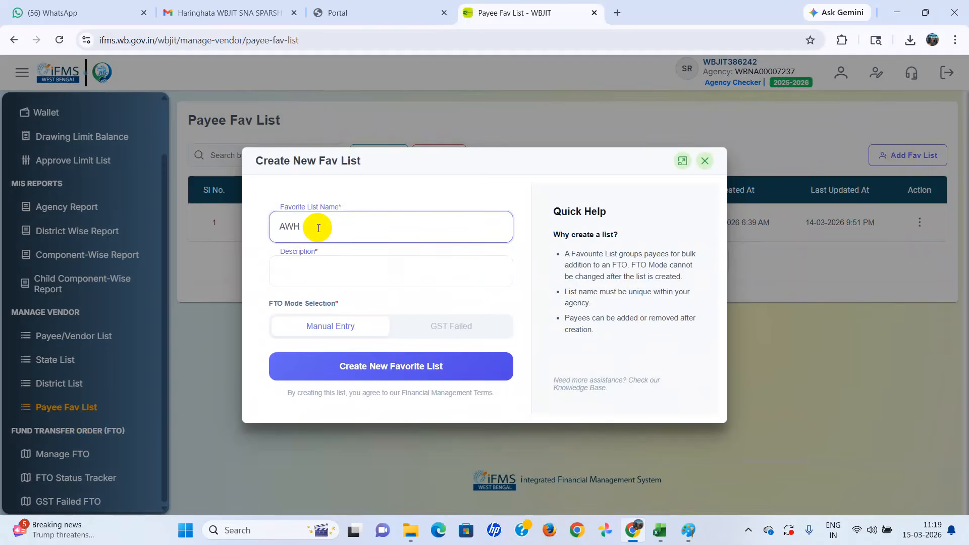
pyautogui.write('s')
# - Describe the new favourite list as "Honorarium February 2026" and create it, confirming the creation
pyautogui.click(291, 275)
pyautogui.write('H')
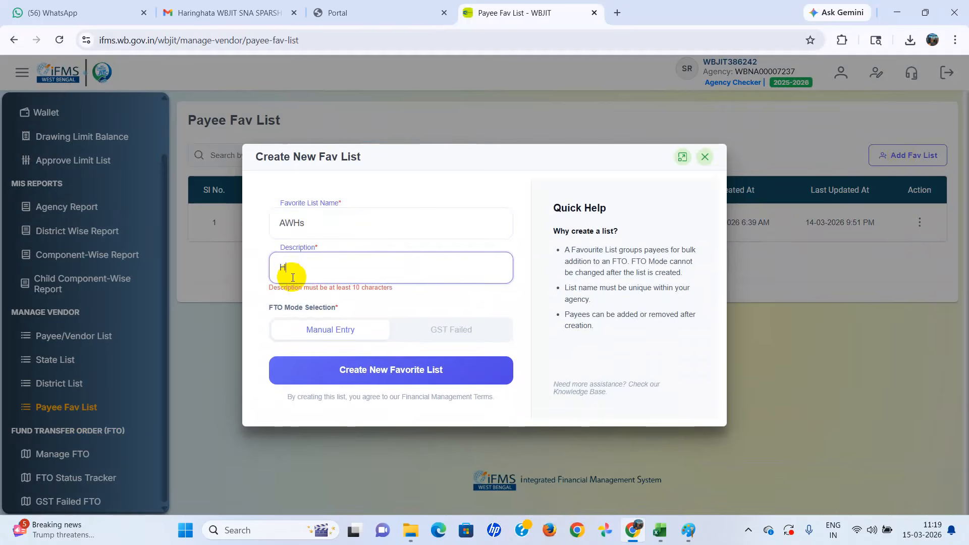
pyautogui.write('onorarium')
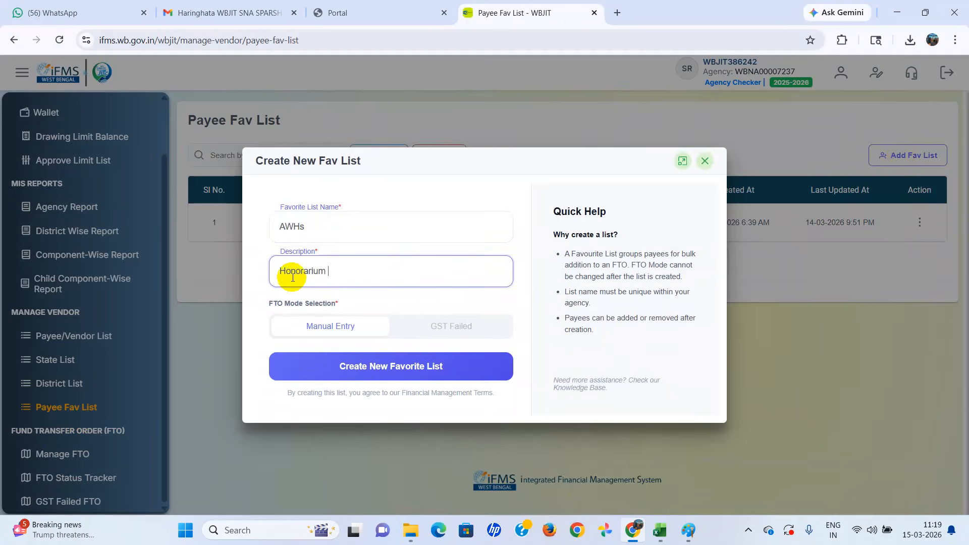
pyautogui.write(' Feb')
pyautogui.write('ruary 2026')
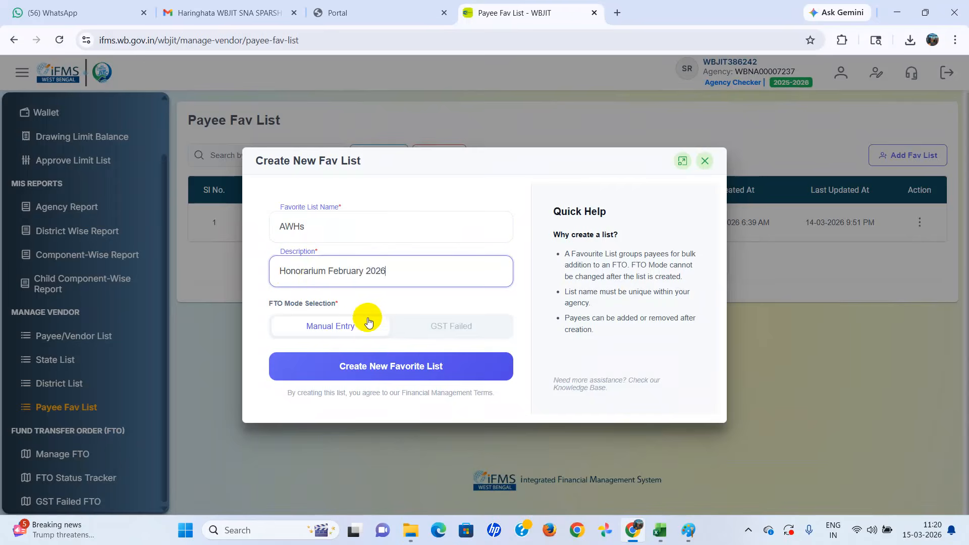
pyautogui.click(381, 369)
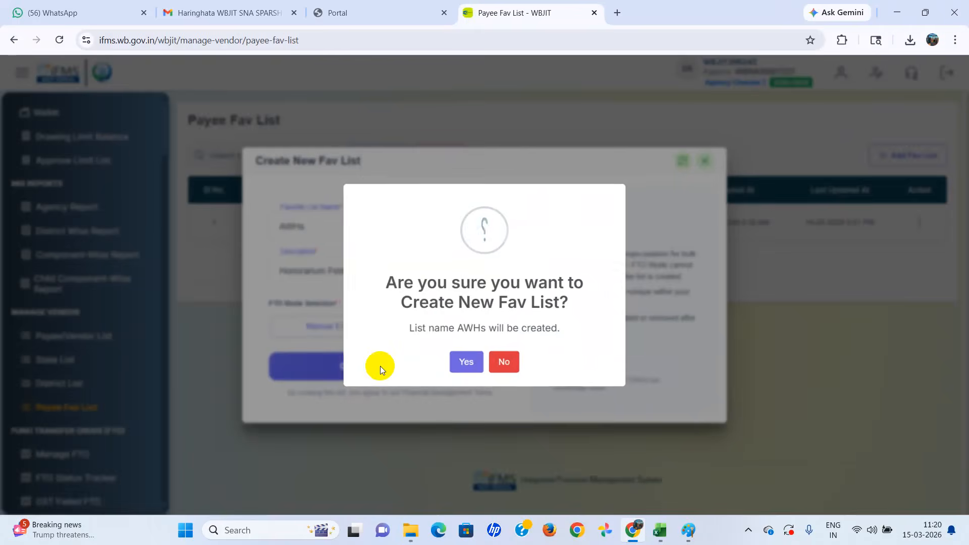
pyautogui.click(462, 362)
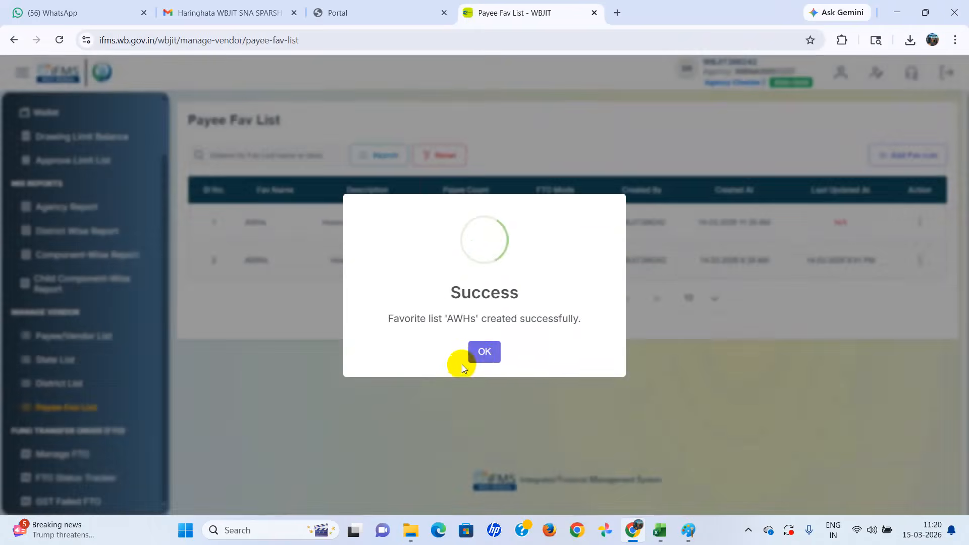
pyautogui.click(485, 357)
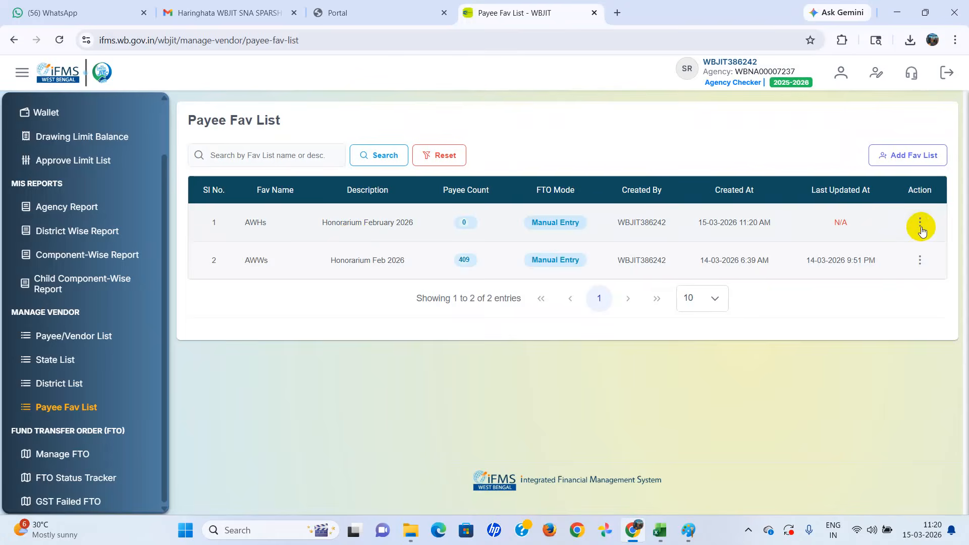
# - Go back to the WBJIT dashboard and look over the available sections
pyautogui.click(65, 405)
pyautogui.scroll(1, 91, 351)
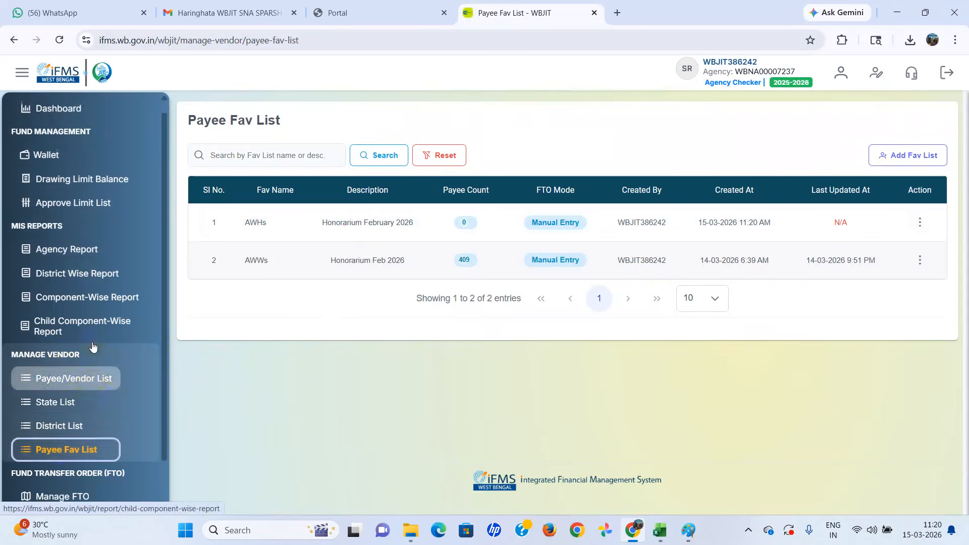
pyautogui.click(48, 129)
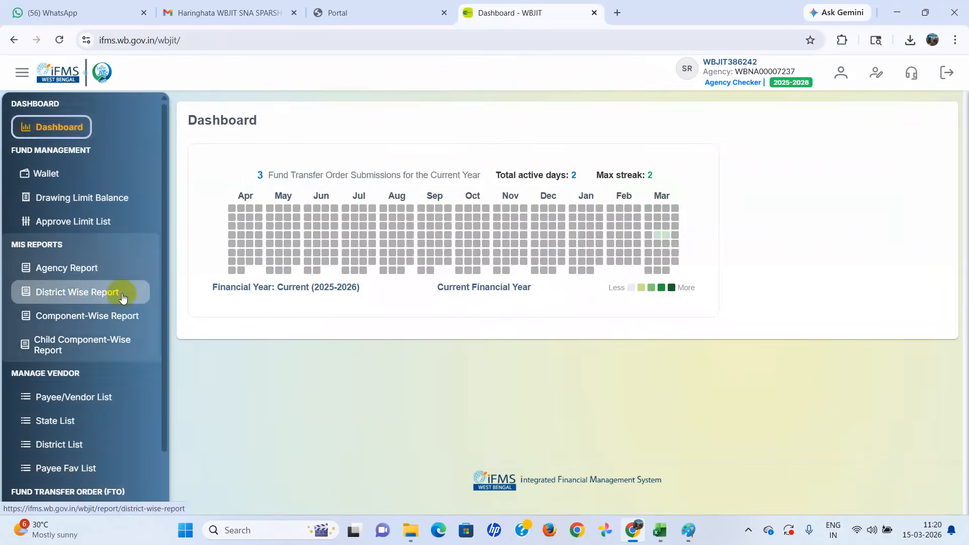
pyautogui.scroll(-1, 122, 298)
# - Open the Add payee page for the AWHs list in Payee Fav List
pyautogui.click(77, 413)
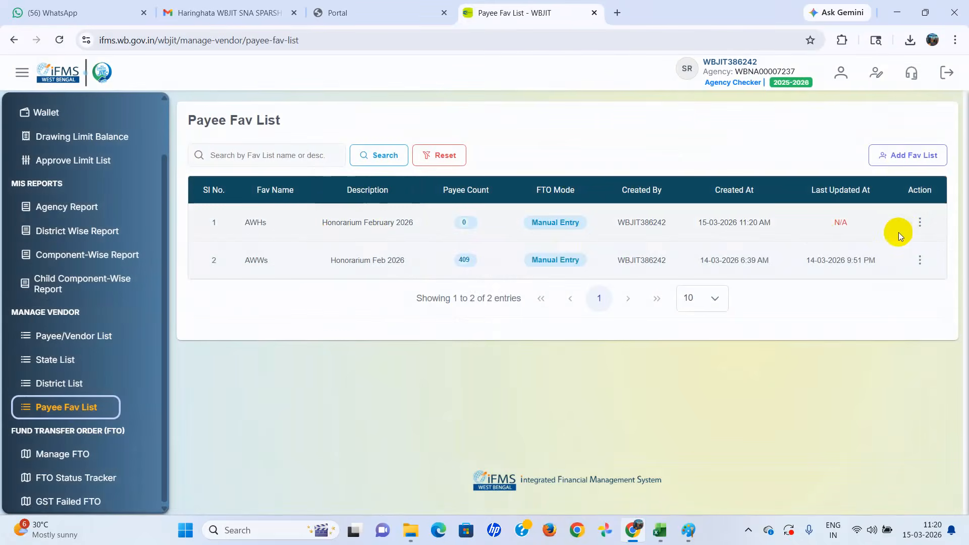
pyautogui.click(922, 221)
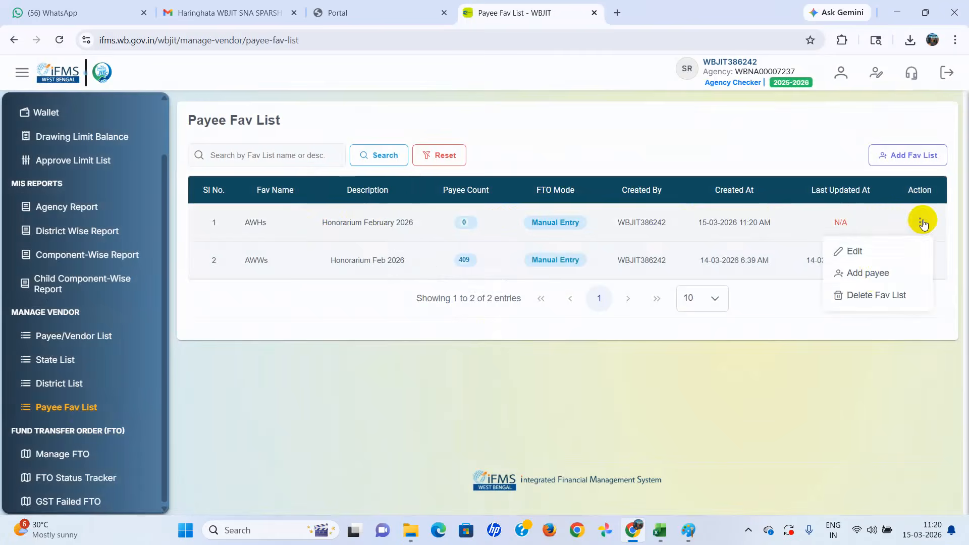
pyautogui.click(868, 273)
# - Look through the payees available for the AWHs list on the first and last pages, including the selection and filter options
pyautogui.scroll(-10, 871, 277)
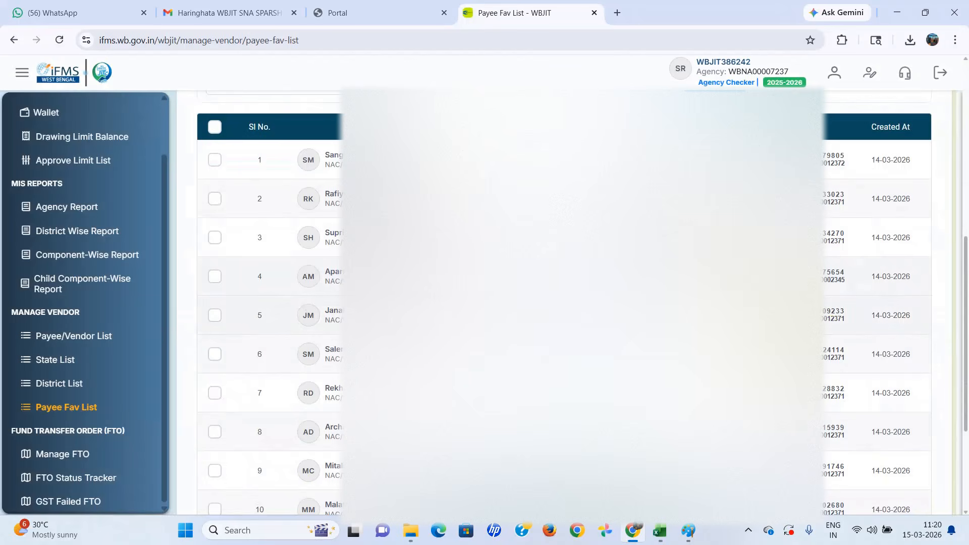
pyautogui.scroll(1, 564, 302)
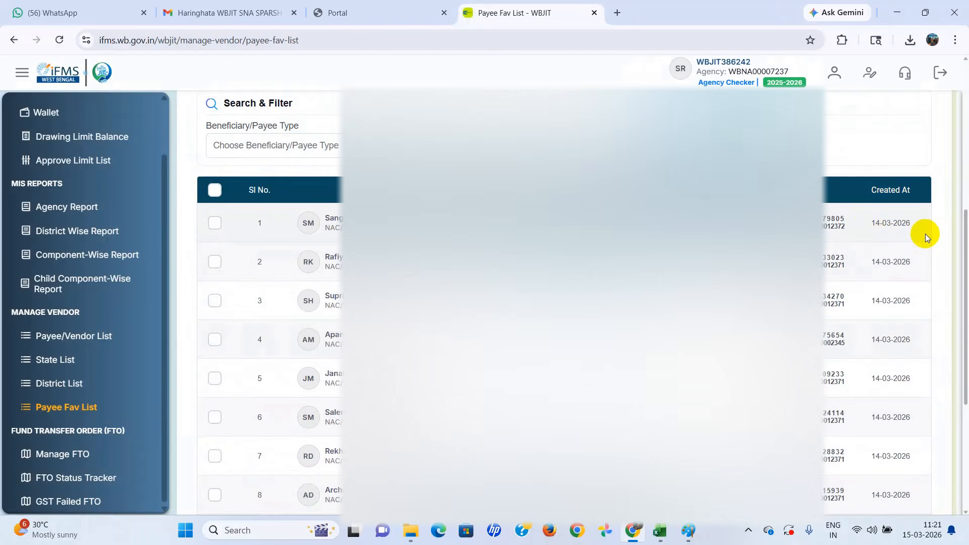
pyautogui.scroll(-5, 903, 332)
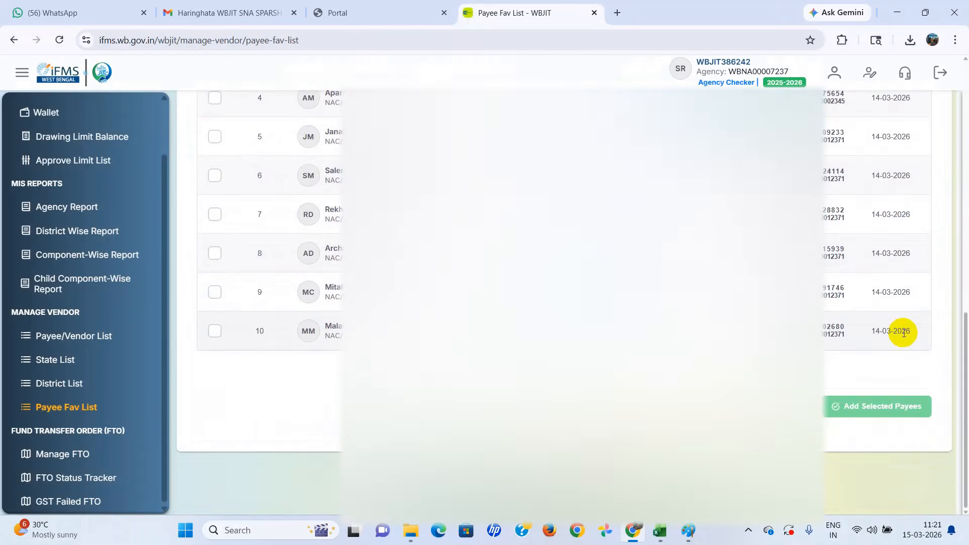
pyautogui.scroll(3, 903, 332)
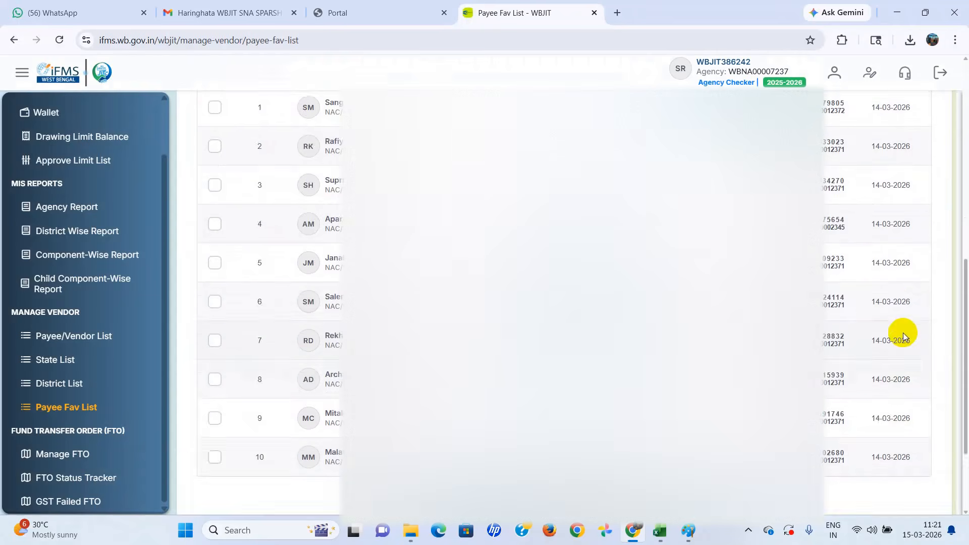
pyautogui.scroll(-3, 902, 331)
pyautogui.click(719, 370)
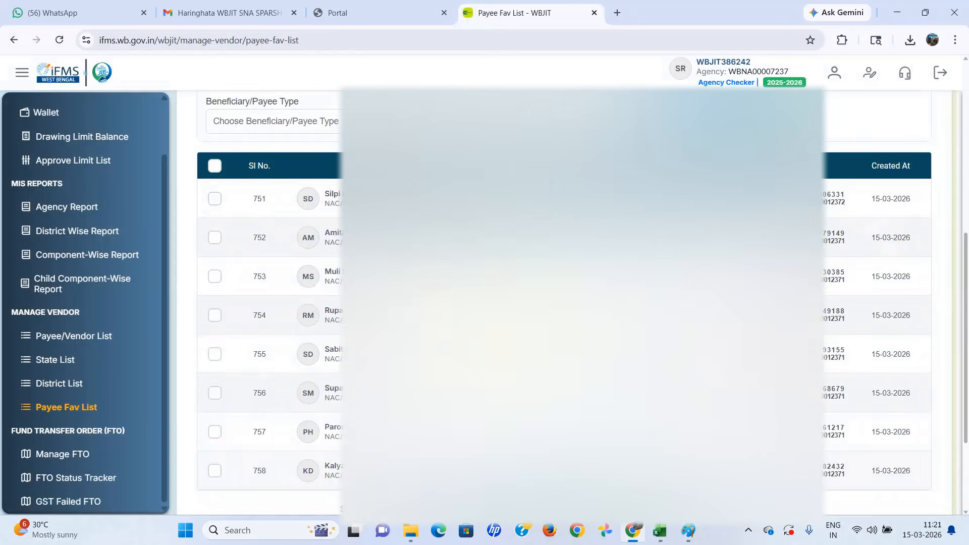
pyautogui.scroll(-3, 888, 348)
pyautogui.scroll(4, 888, 302)
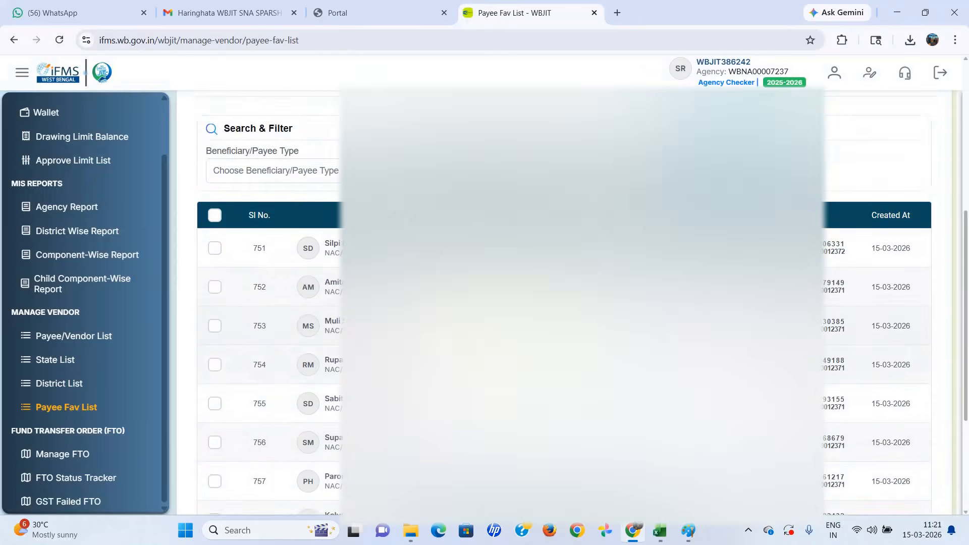
pyautogui.scroll(-4, 564, 275)
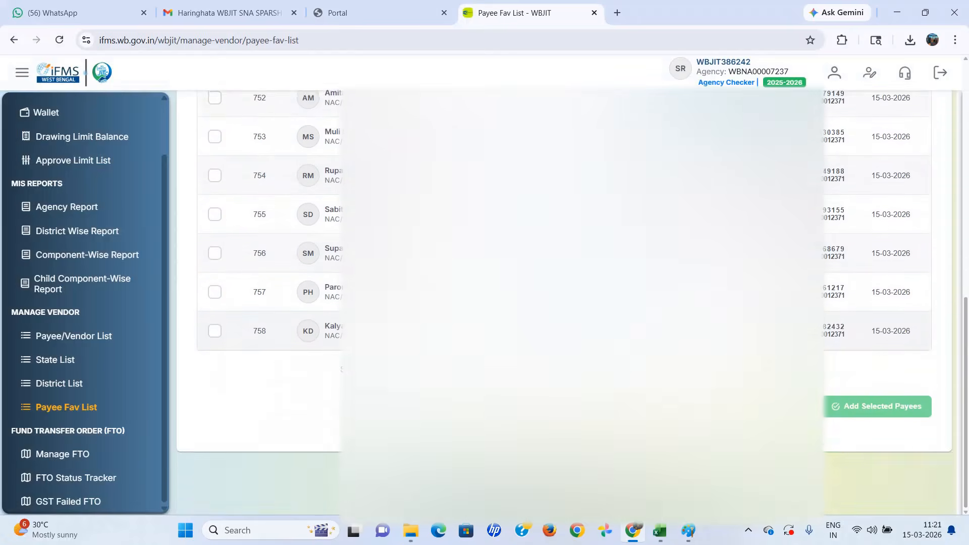
pyautogui.scroll(4, 885, 291)
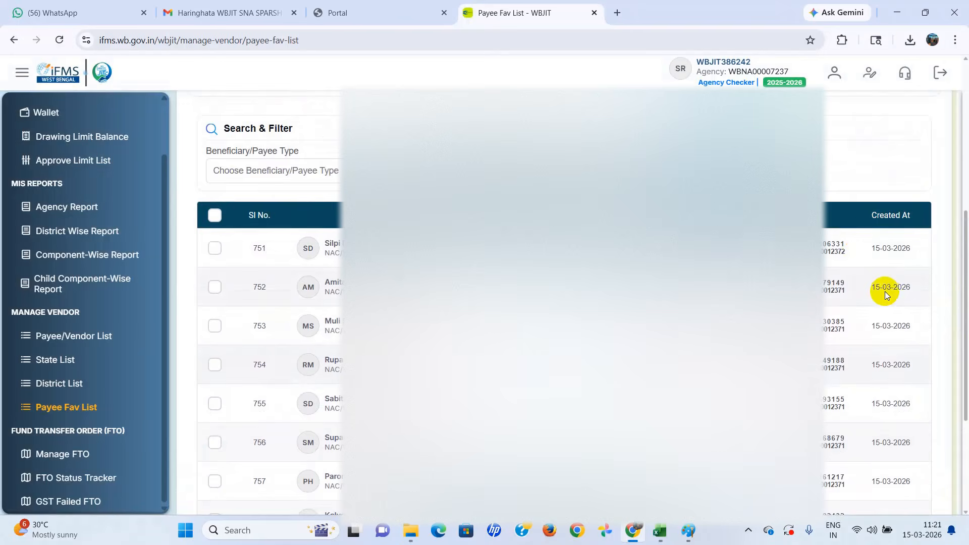
pyautogui.scroll(-4, 885, 292)
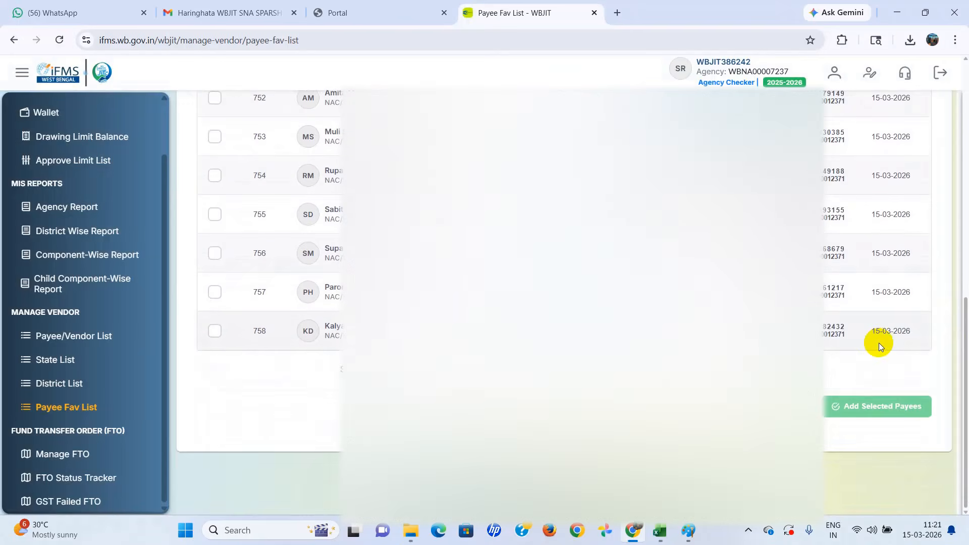
pyautogui.scroll(4, 878, 343)
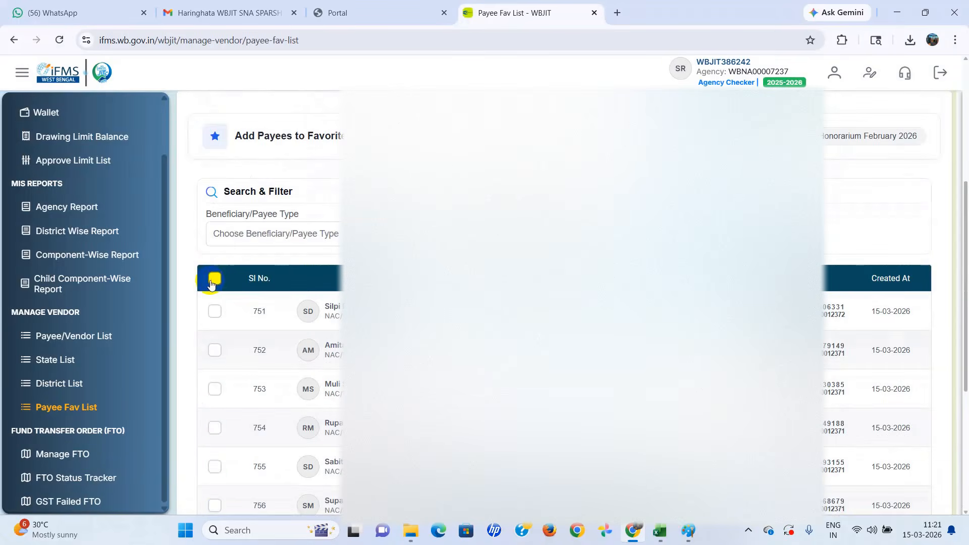
pyautogui.click(214, 279)
pyautogui.scroll(-5, 211, 284)
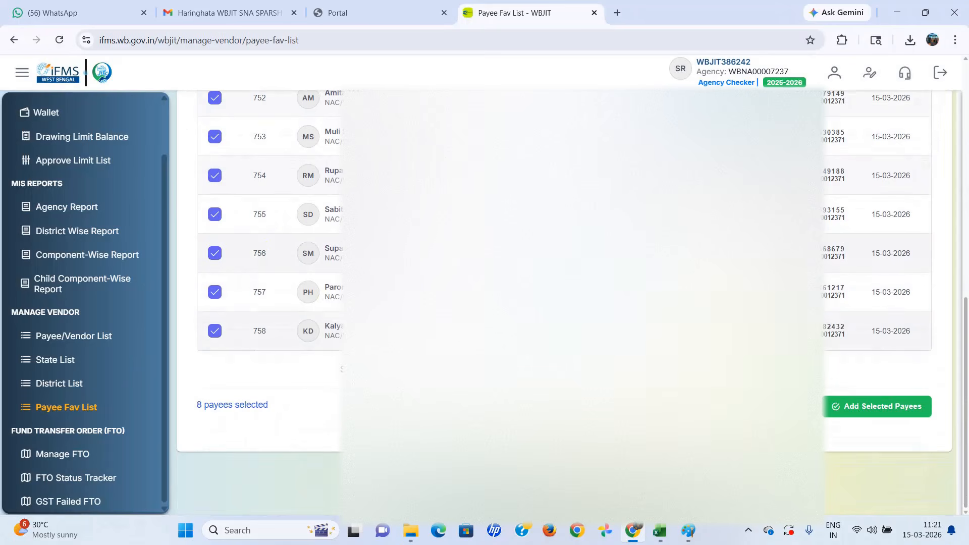
pyautogui.scroll(4, 215, 217)
pyautogui.click(214, 214)
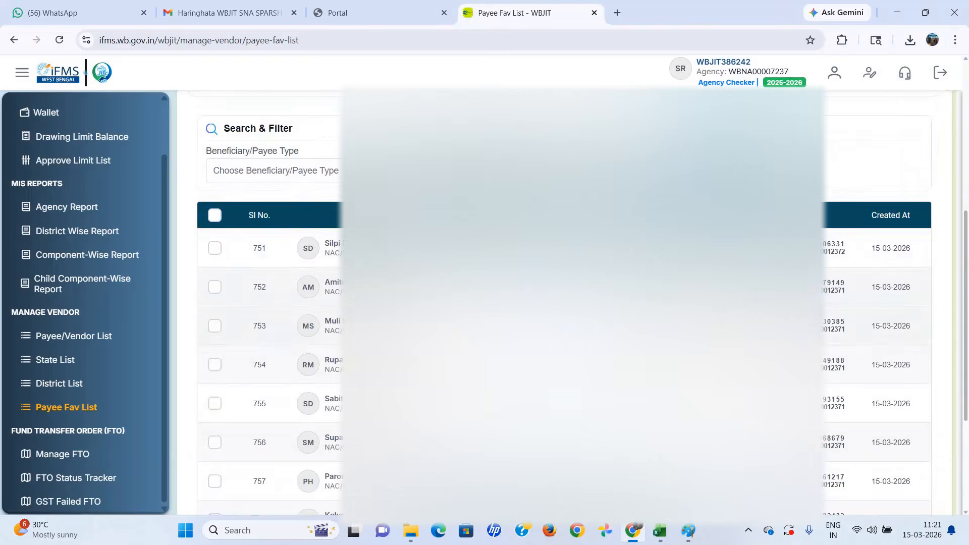
# - Look through the payees on the last page of the AWHs selection list, checking their bank details and creation dates
pyautogui.scroll(-4, 319, 296)
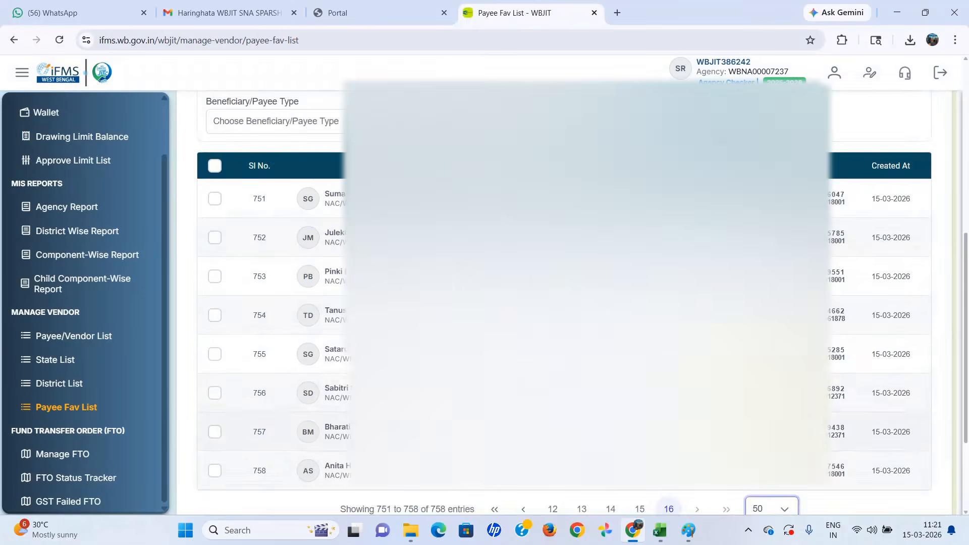
pyautogui.scroll(-3, 914, 365)
pyautogui.scroll(4, 915, 365)
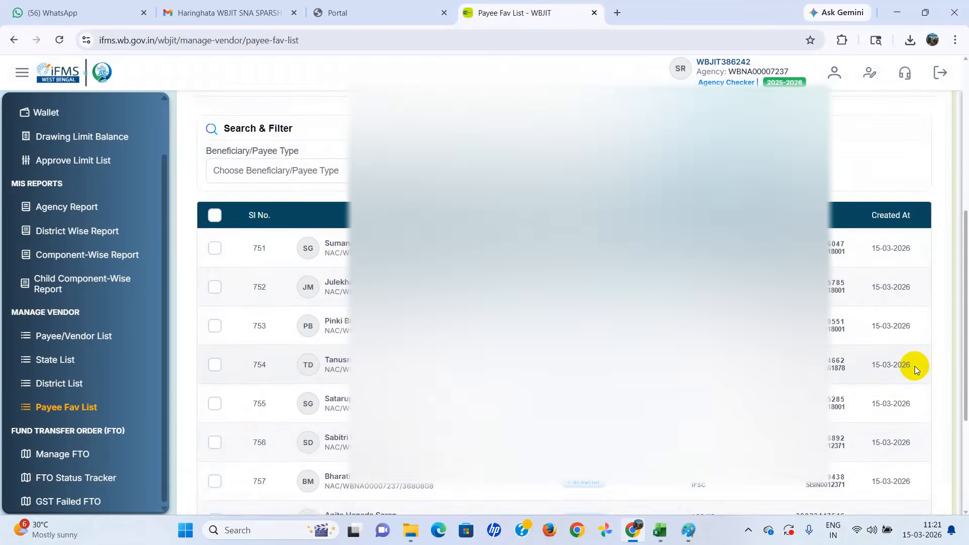
pyautogui.scroll(-1, 914, 365)
pyautogui.scroll(-3, 915, 365)
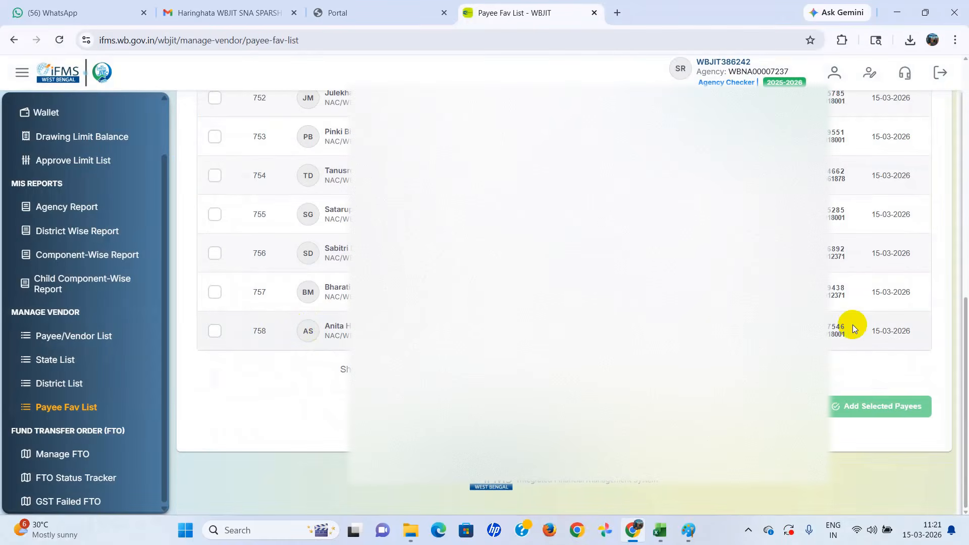
pyautogui.scroll(3, 852, 328)
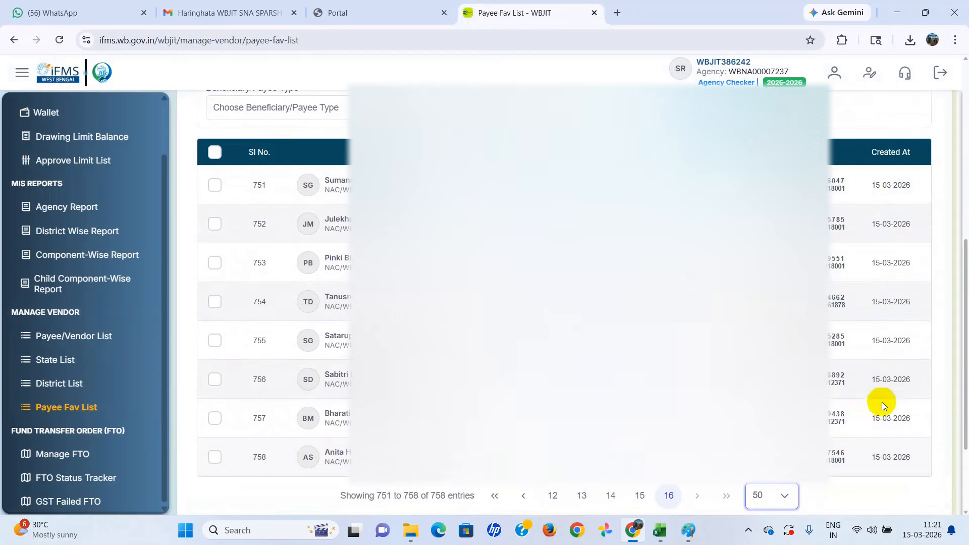
pyautogui.scroll(-1, 888, 464)
pyautogui.scroll(3, 888, 464)
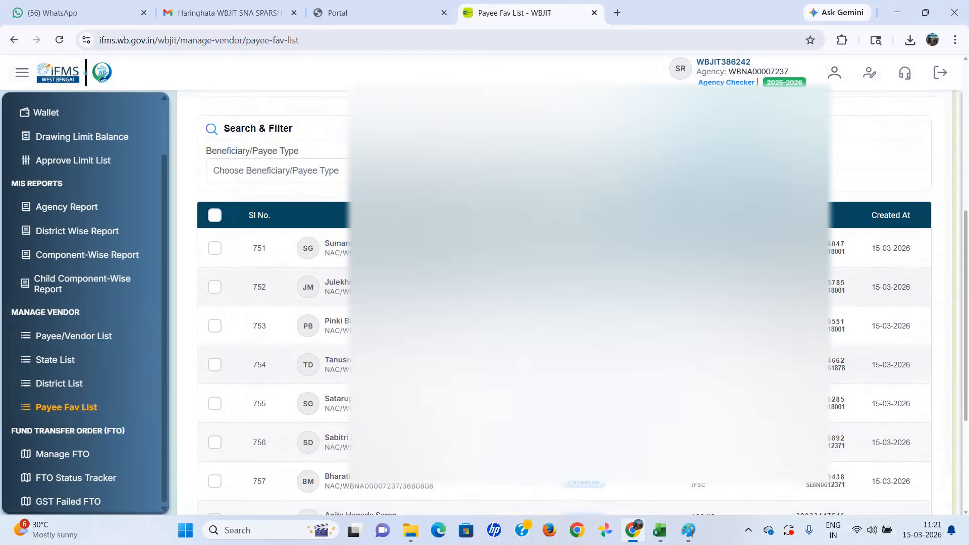
# - Select all payees on the last page, add them to the AWHs list, and confirm the addition
pyautogui.click(215, 217)
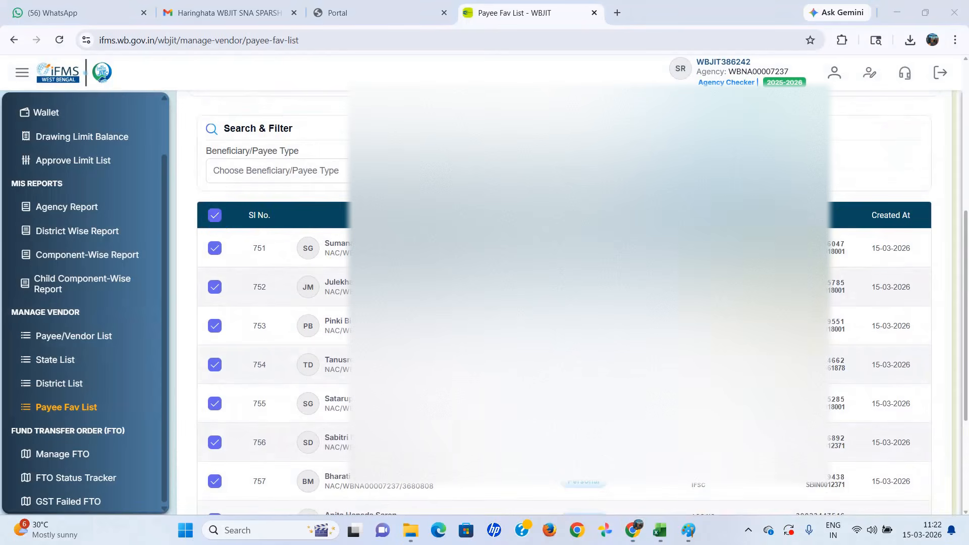
pyautogui.scroll(-2, 864, 474)
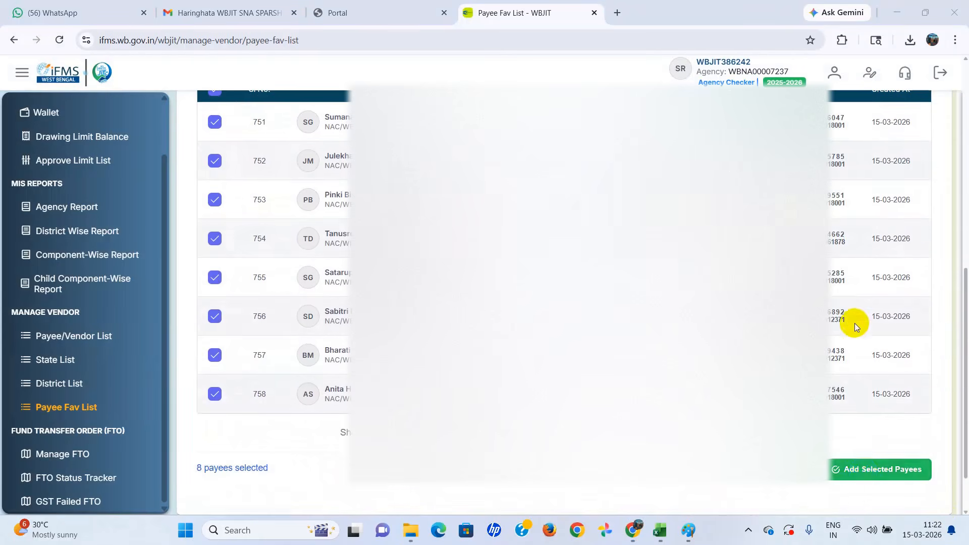
pyautogui.scroll(2, 855, 323)
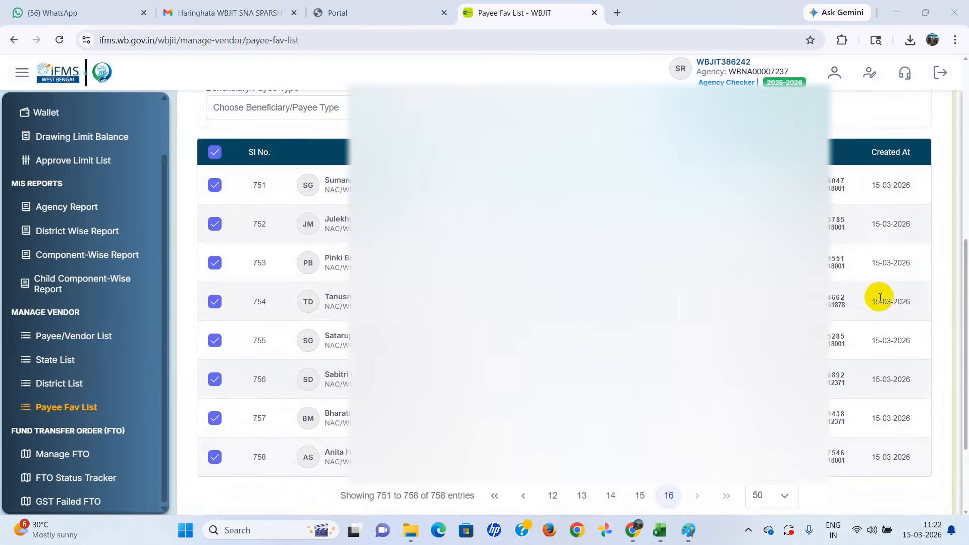
pyautogui.scroll(-2, 882, 381)
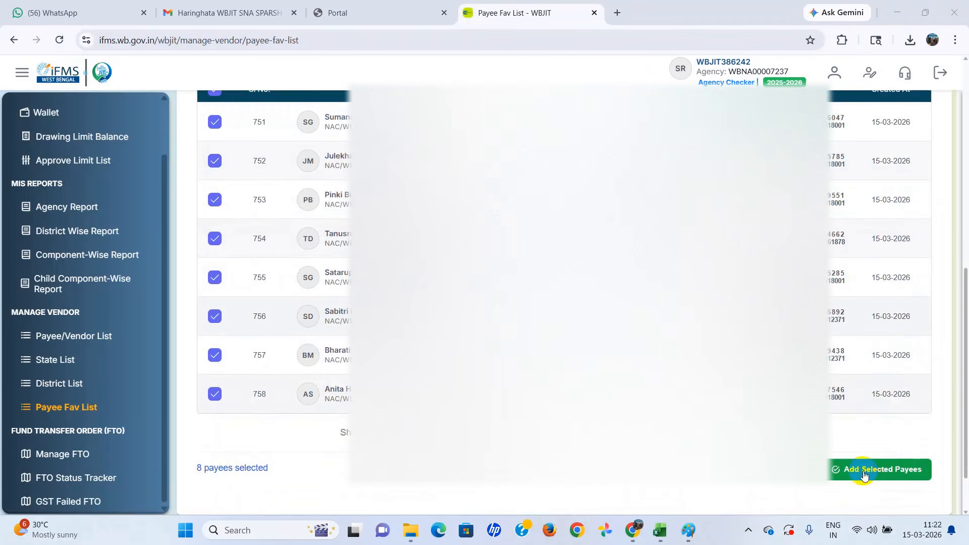
pyautogui.click(864, 475)
pyautogui.click(863, 470)
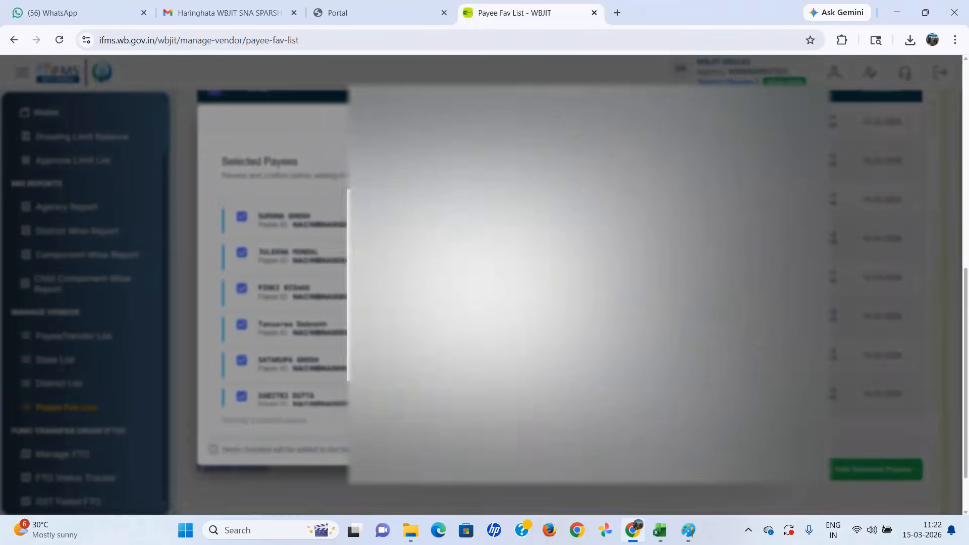
pyautogui.click(457, 360)
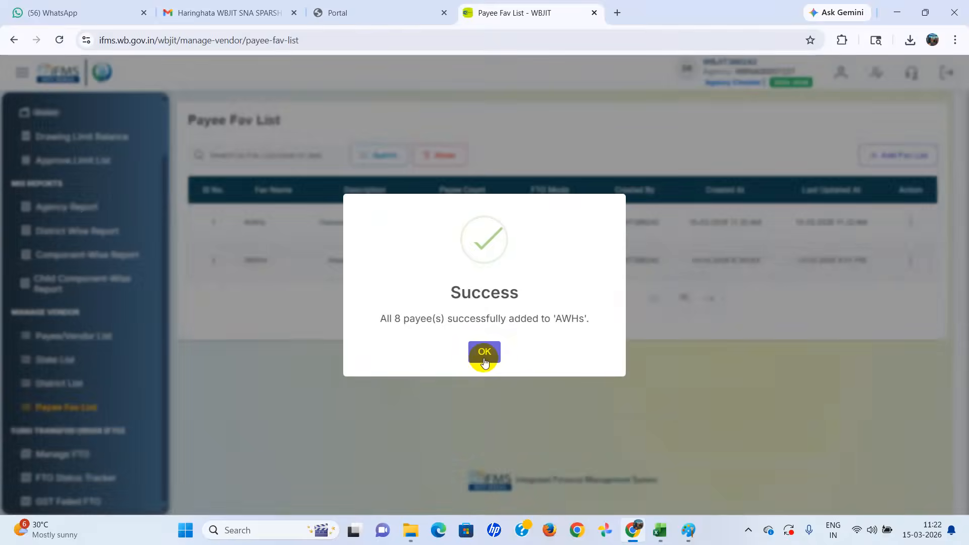
pyautogui.click(484, 352)
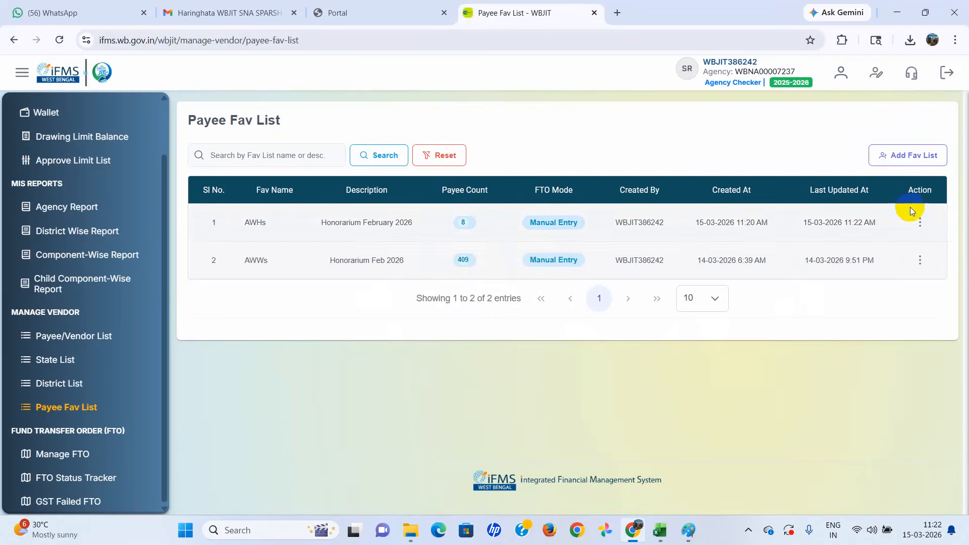
# - Reopen the Add payee page for the AWHs list and go to the last page of available payees
pyautogui.click(919, 222)
pyautogui.click(861, 272)
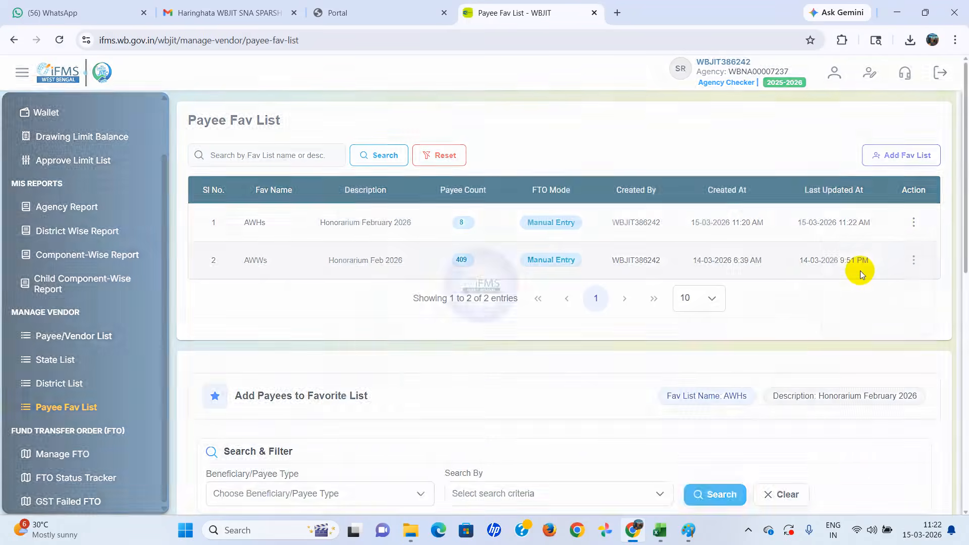
pyautogui.scroll(-18, 756, 277)
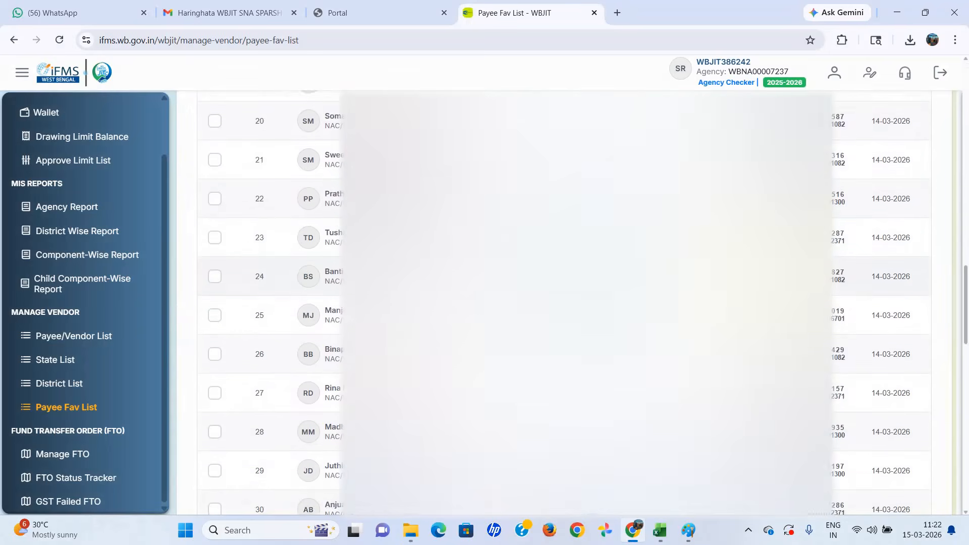
pyautogui.scroll(-15, 563, 302)
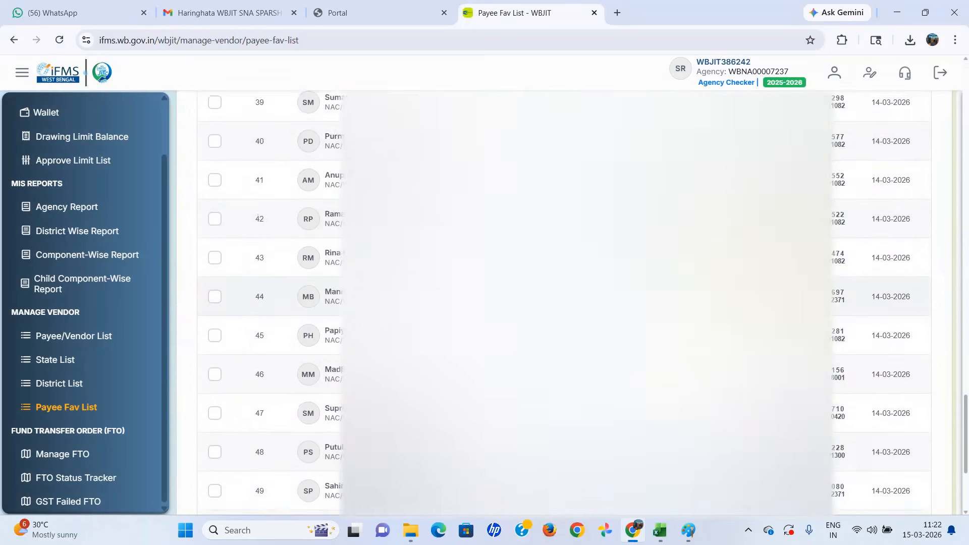
pyautogui.scroll(-4, 715, 373)
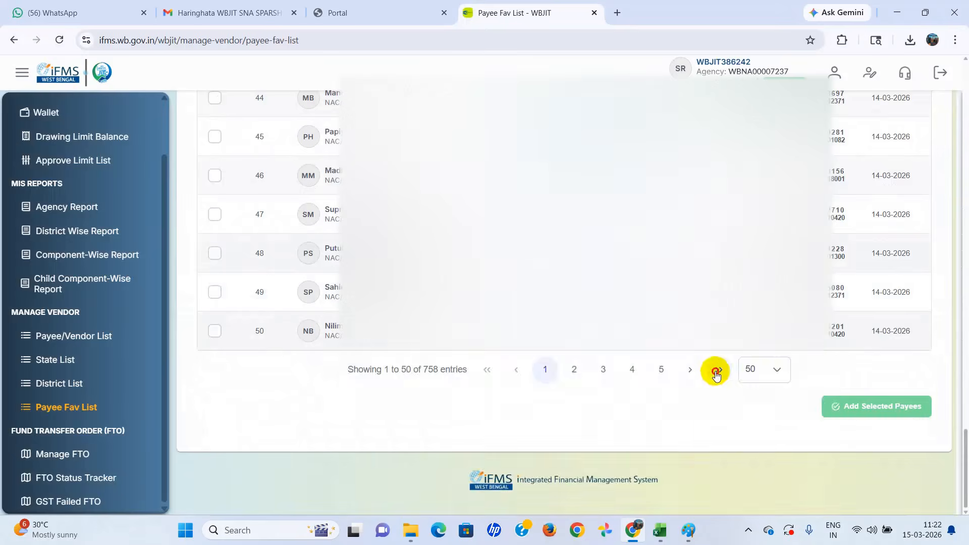
pyautogui.click(715, 373)
pyautogui.scroll(-3, 716, 373)
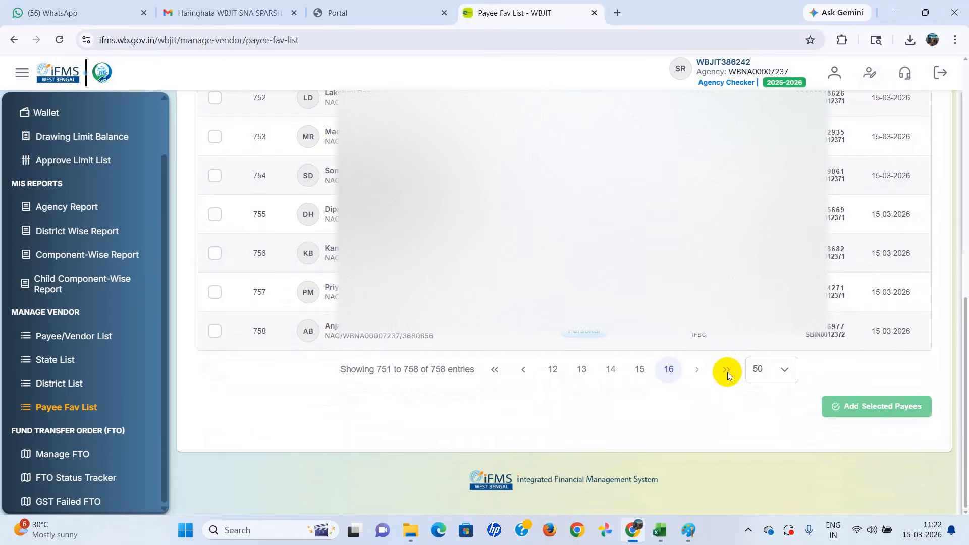
# - Go back one page to payees 701 to 750 and check the entries and their creation dates
pyautogui.click(528, 374)
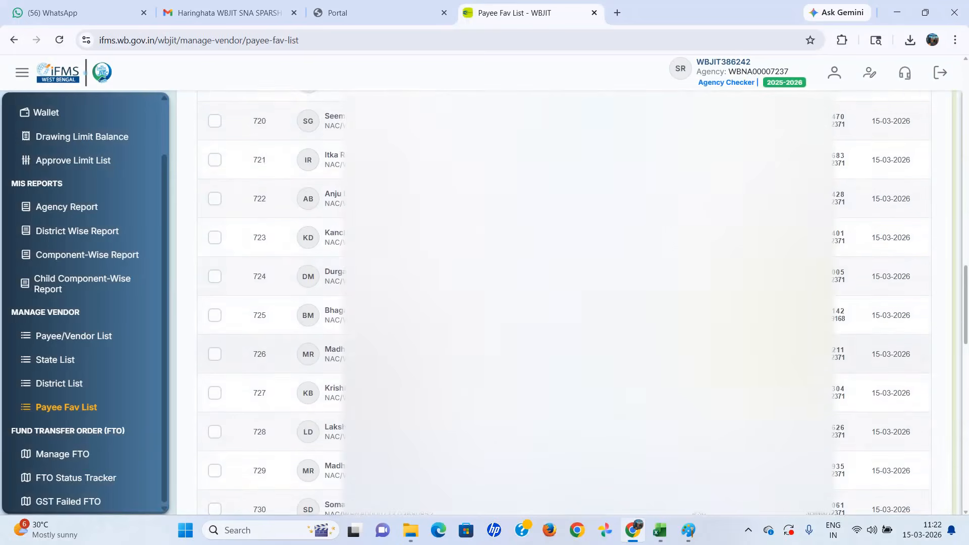
pyautogui.scroll(10, 921, 318)
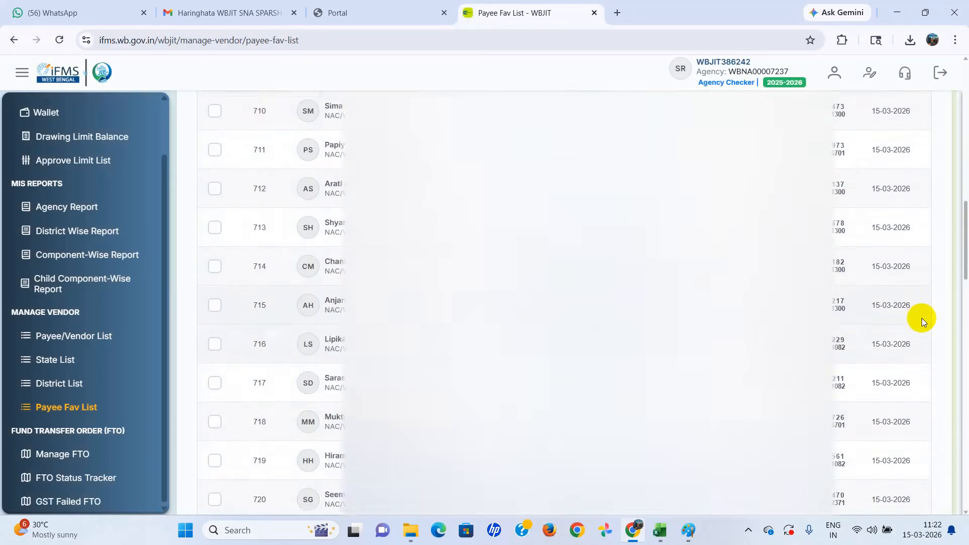
pyautogui.scroll(5, 922, 317)
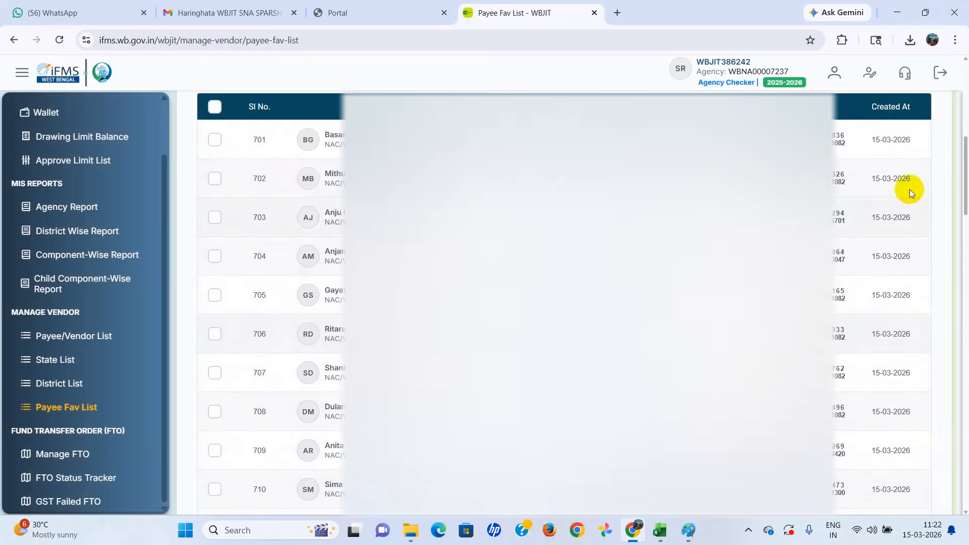
pyautogui.scroll(-4, 895, 144)
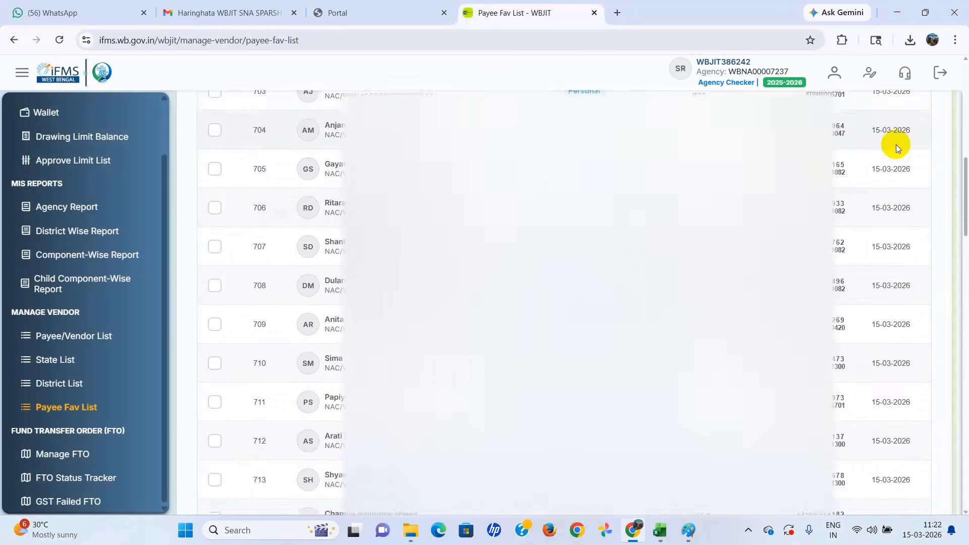
pyautogui.scroll(-6, 896, 145)
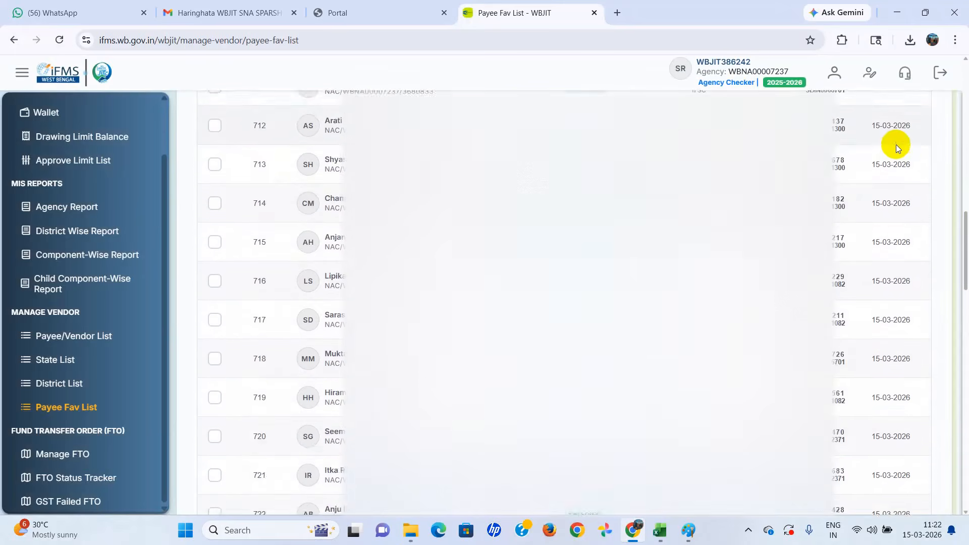
pyautogui.scroll(-7, 895, 145)
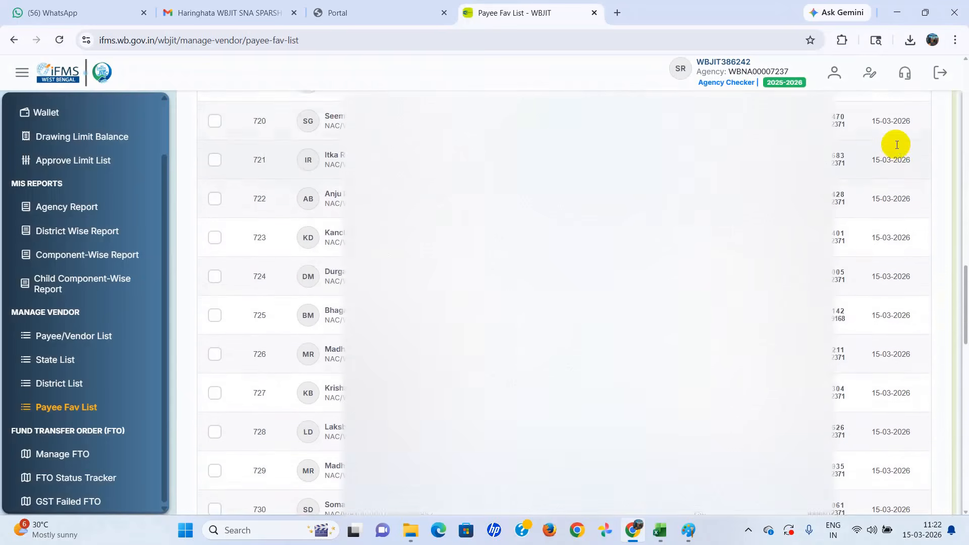
pyautogui.scroll(-6, 896, 146)
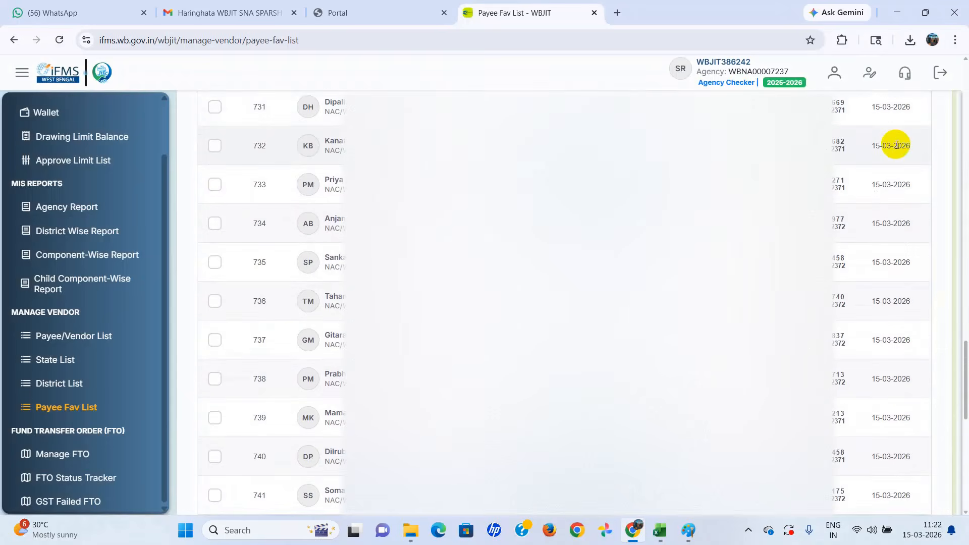
pyautogui.scroll(-8, 896, 145)
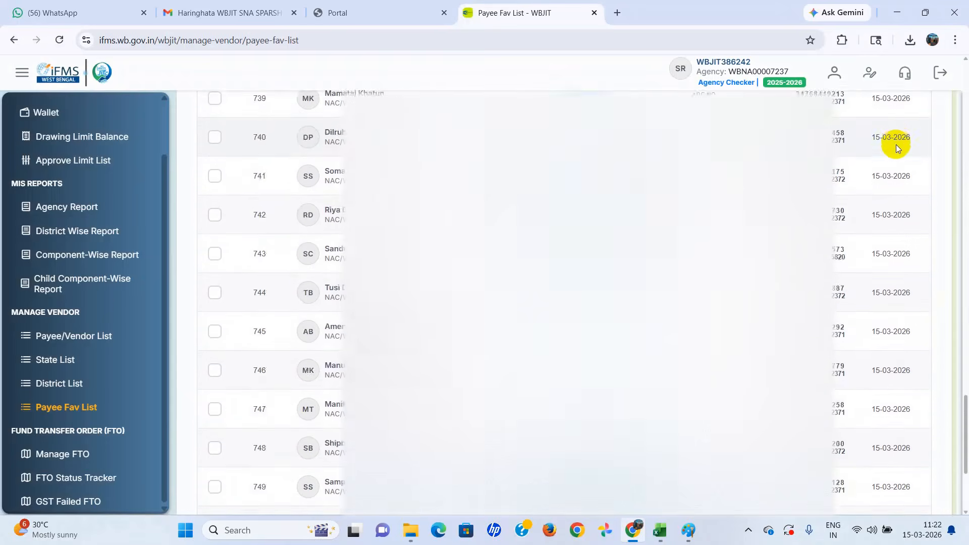
pyautogui.scroll(-2, 895, 144)
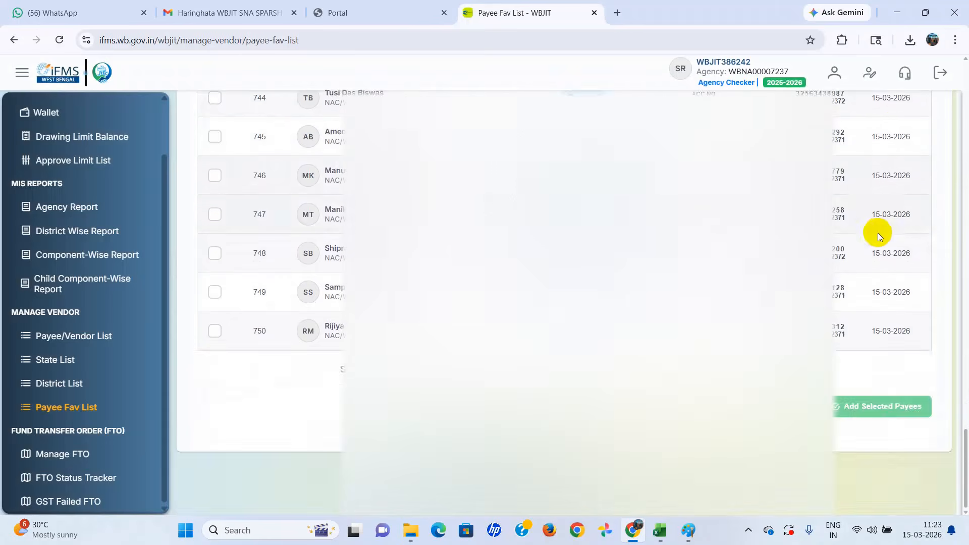
pyautogui.scroll(20, 875, 298)
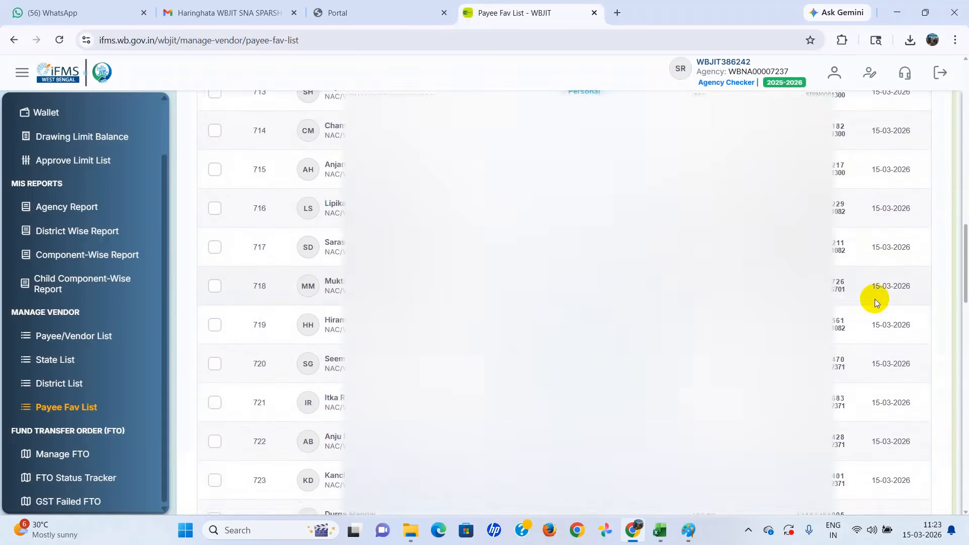
pyautogui.scroll(10, 875, 298)
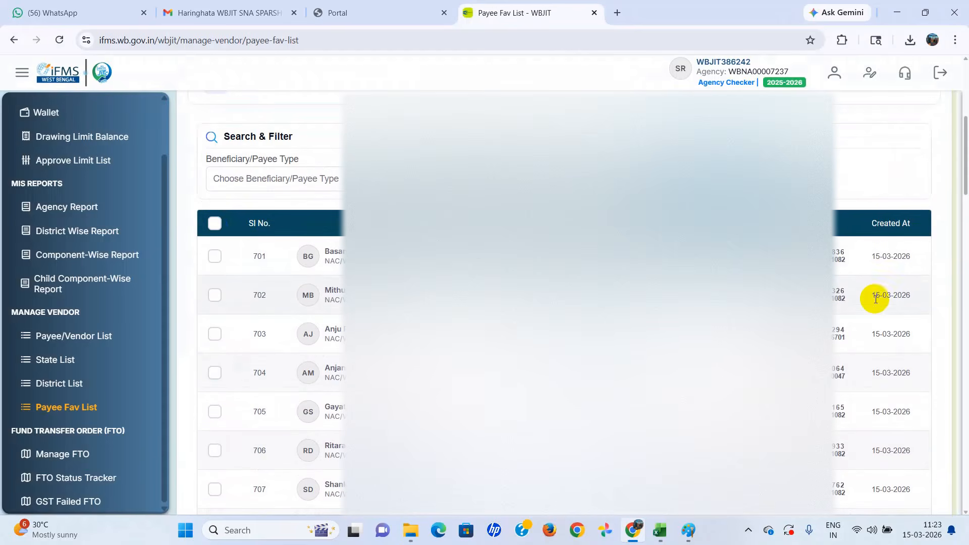
# - Select all payees on the 701 to 750 page and check their creation dates down to the last row
pyautogui.click(214, 227)
pyautogui.scroll(-3, 888, 257)
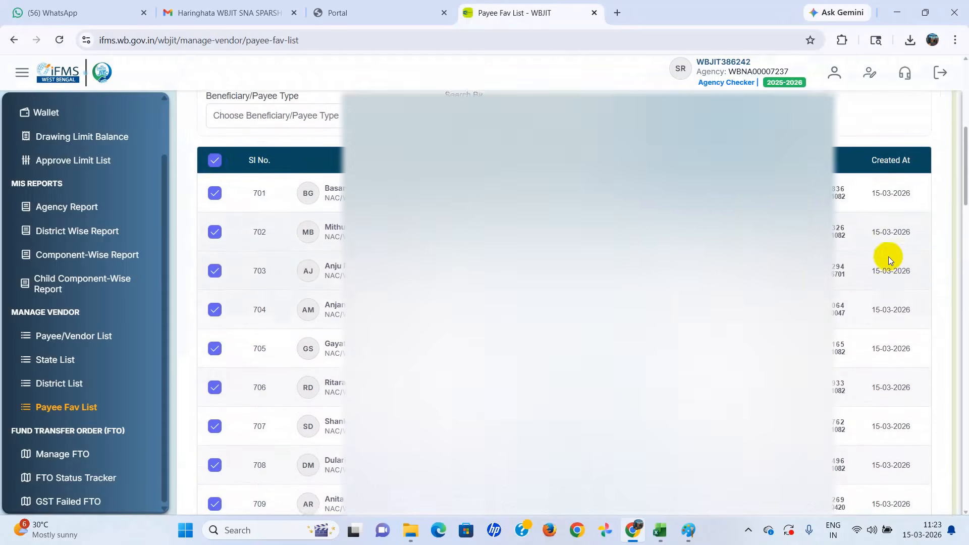
pyautogui.scroll(-7, 888, 258)
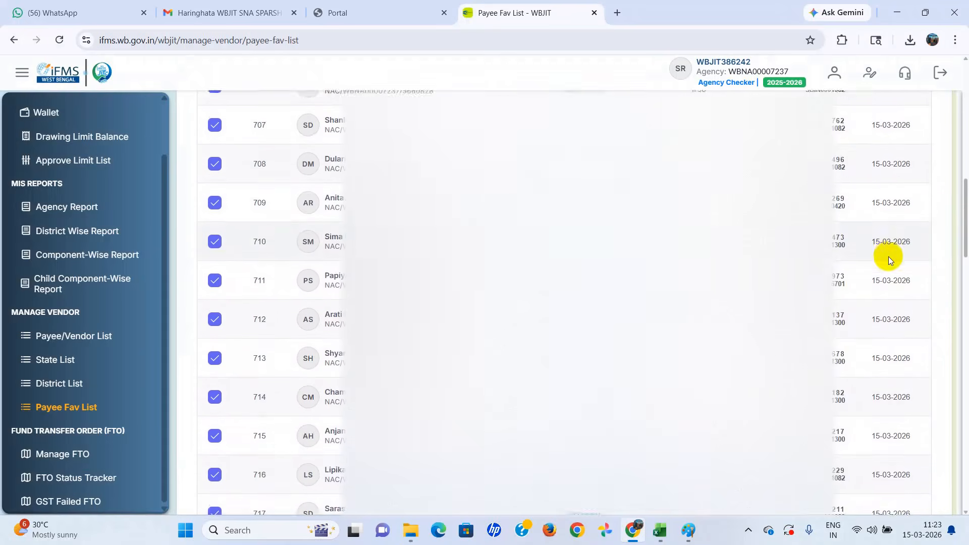
pyautogui.scroll(-6, 888, 260)
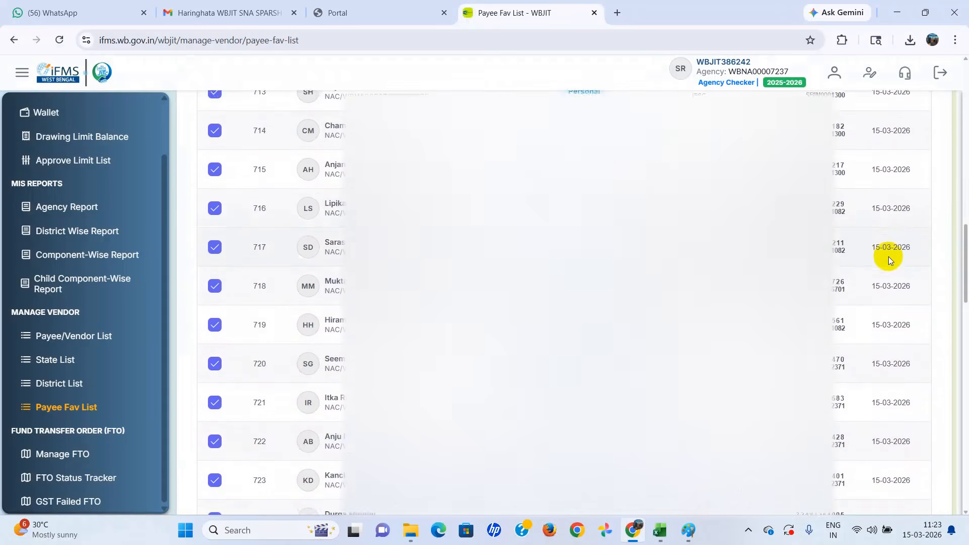
pyautogui.scroll(-6, 888, 260)
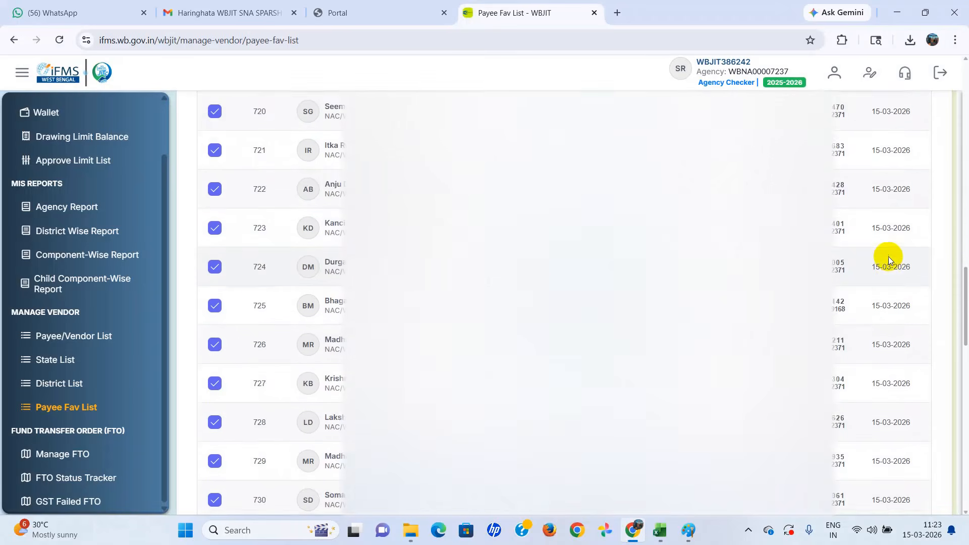
pyautogui.scroll(-8, 889, 258)
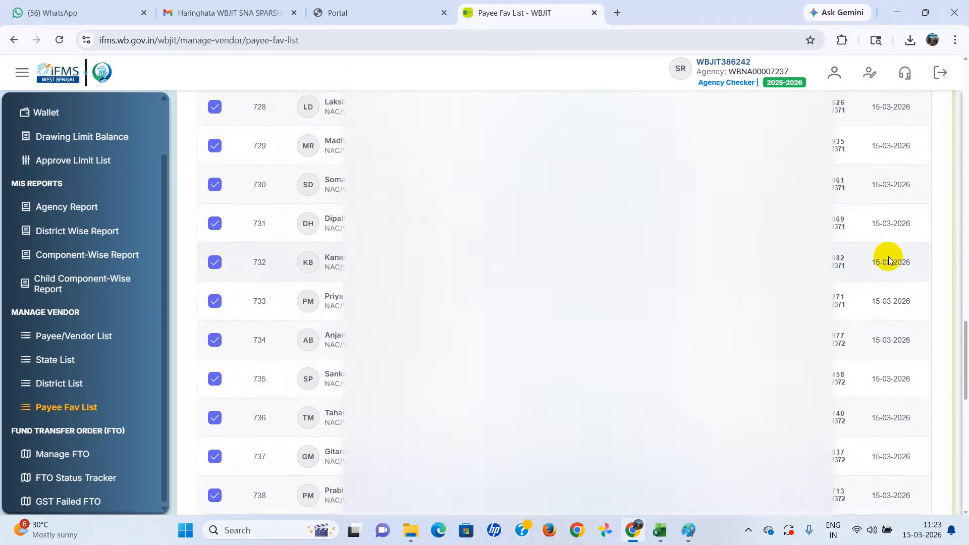
pyautogui.scroll(-8, 889, 258)
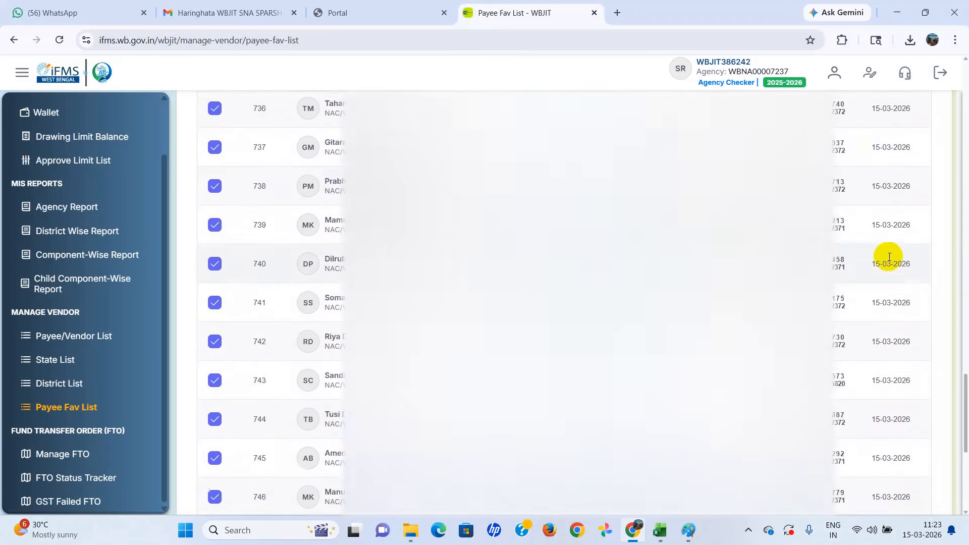
pyautogui.scroll(-5, 889, 258)
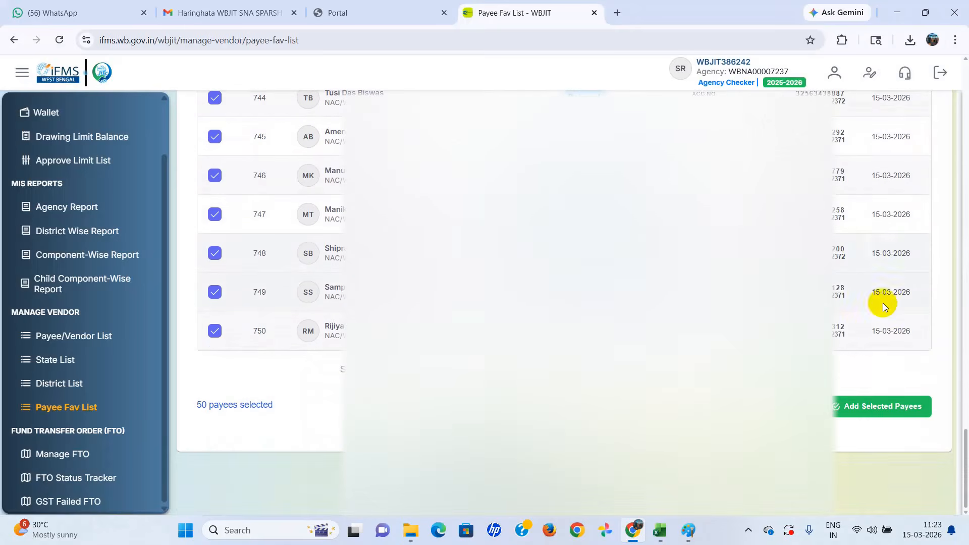
# - Add the 50 selected payees to the AWHs favourite list, confirm the addition and dismiss the success message
pyautogui.click(867, 417)
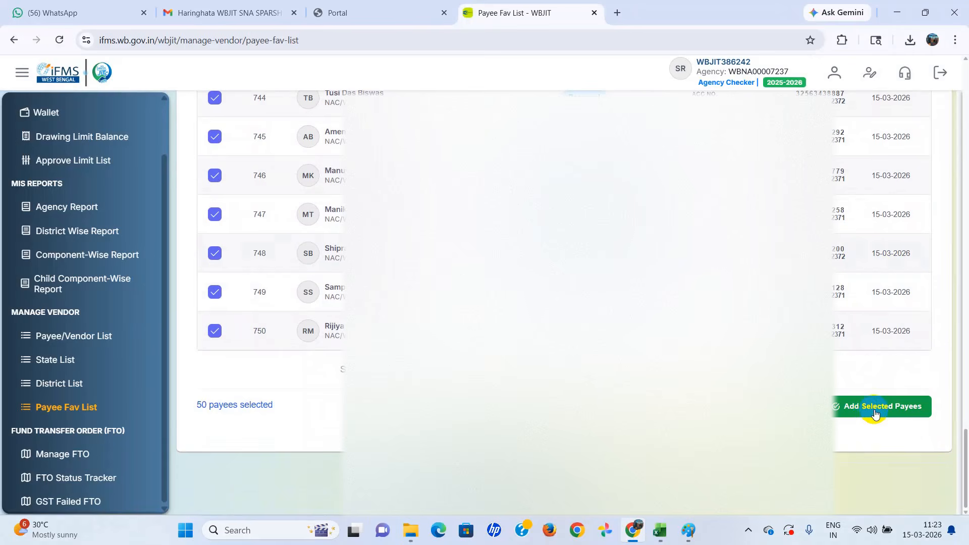
pyautogui.click(875, 411)
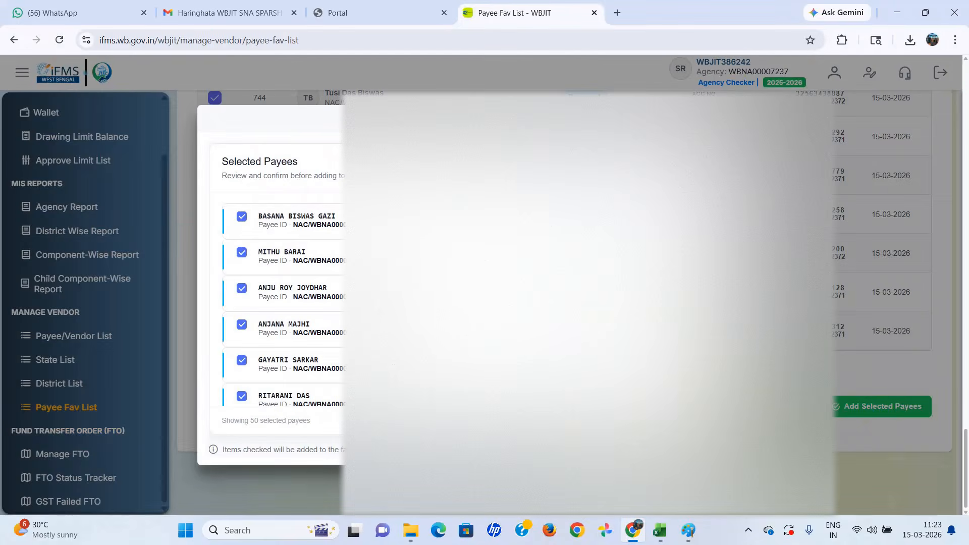
pyautogui.click(723, 449)
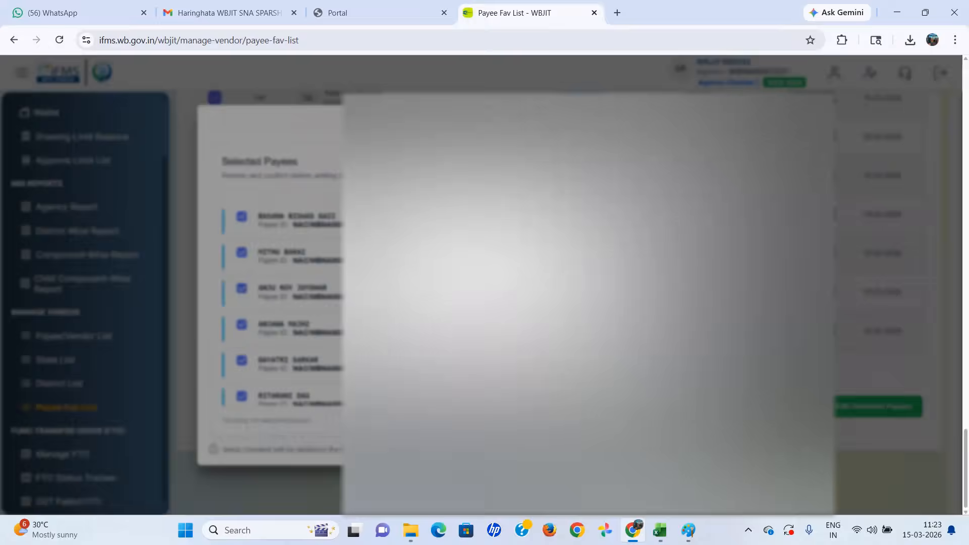
pyautogui.click(447, 356)
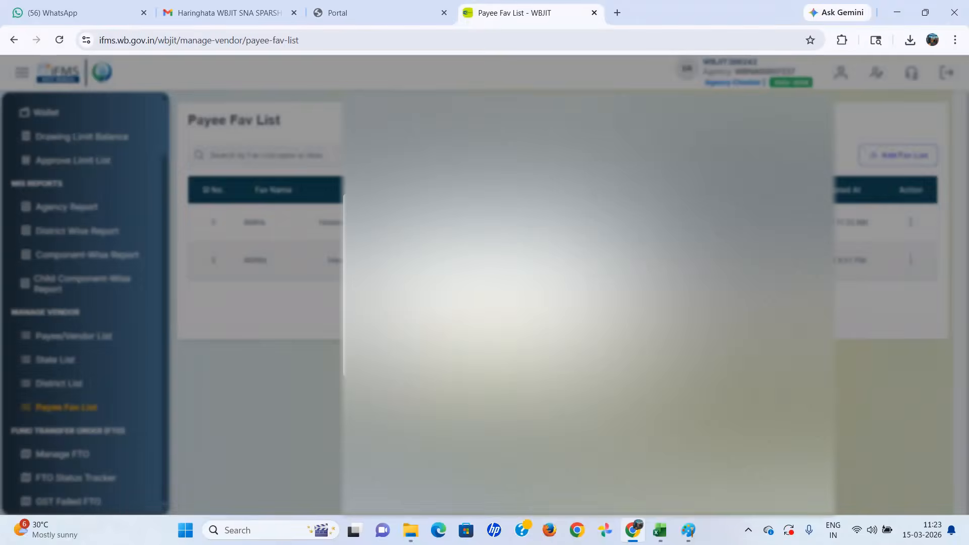
pyautogui.click(483, 355)
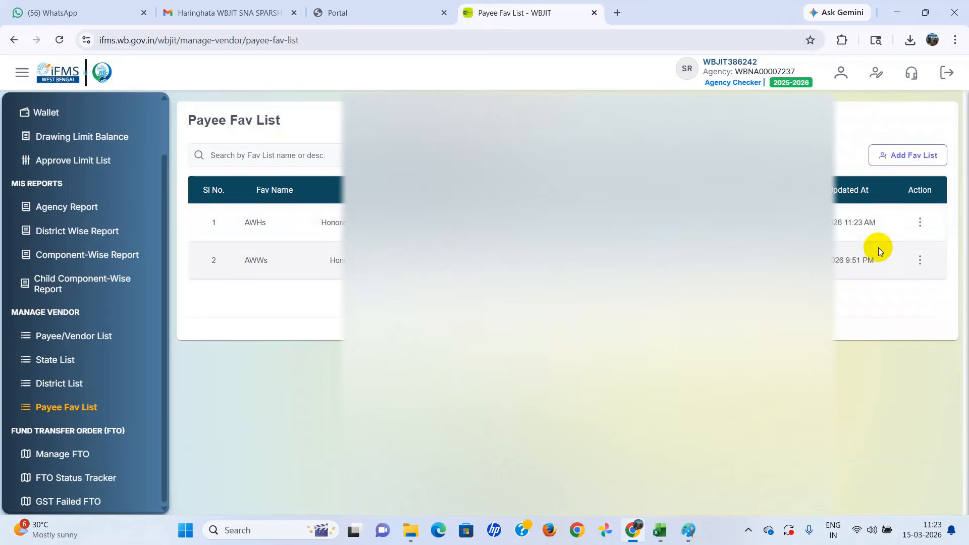
# - Reopen the Add payee page for the AWHs list and go to the last page of available payees
pyautogui.click(920, 222)
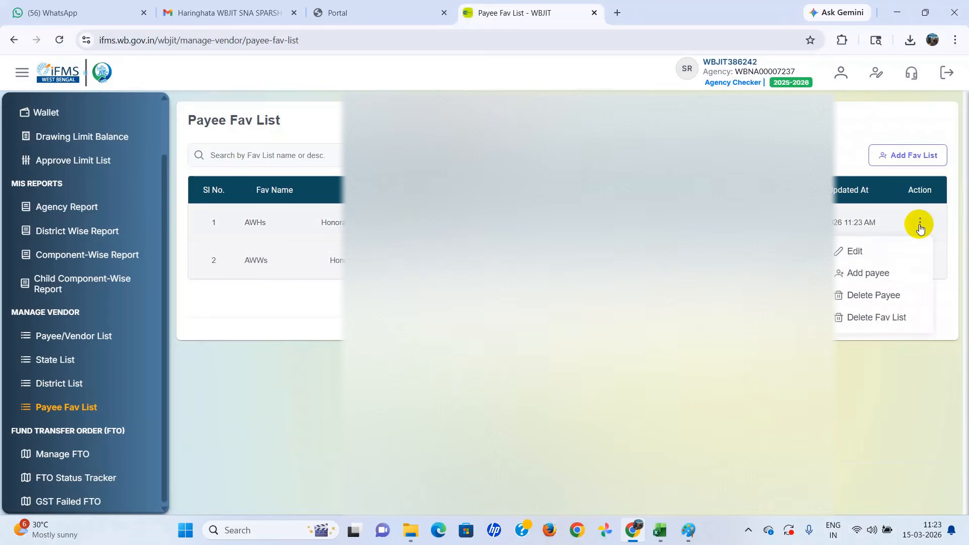
pyautogui.click(860, 278)
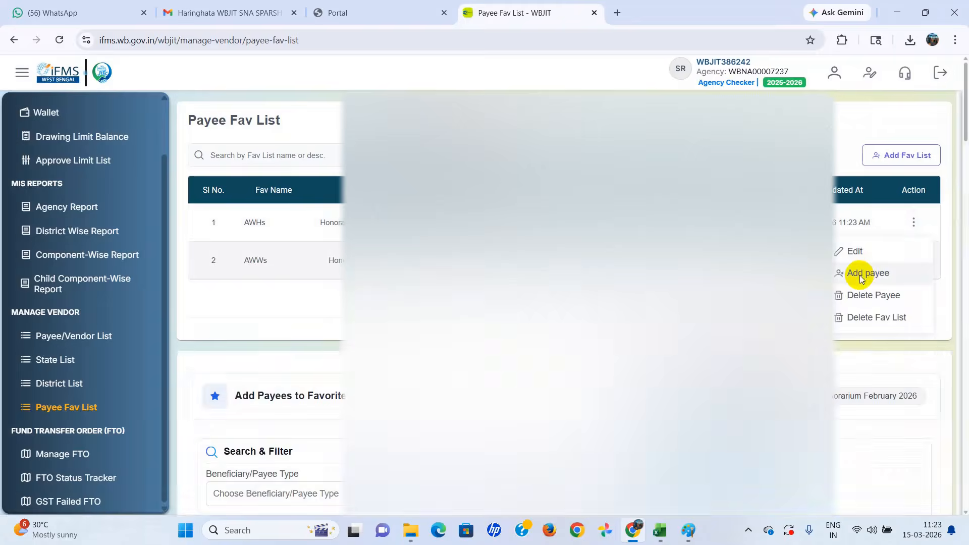
pyautogui.scroll(-15, 846, 315)
pyautogui.scroll(-18, 846, 315)
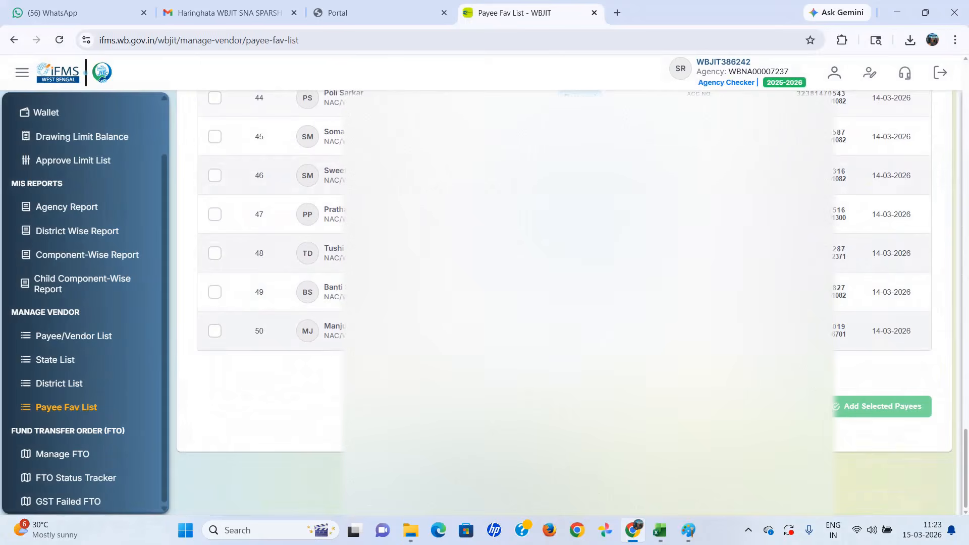
pyautogui.click(722, 370)
pyautogui.scroll(-3, 722, 369)
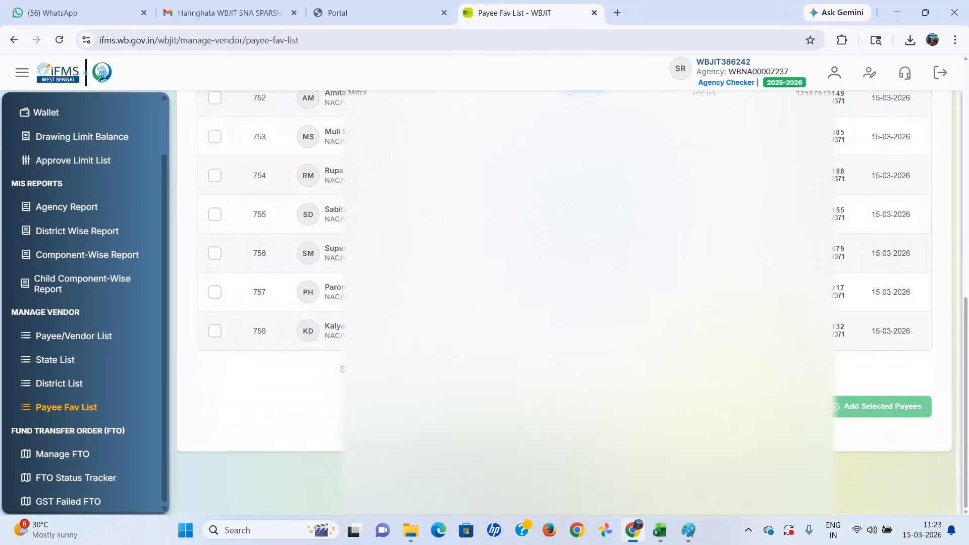
# - Check the creation dates of payees 751 to 758, and go back one page to review payees 701 to 750
pyautogui.scroll(2, 891, 343)
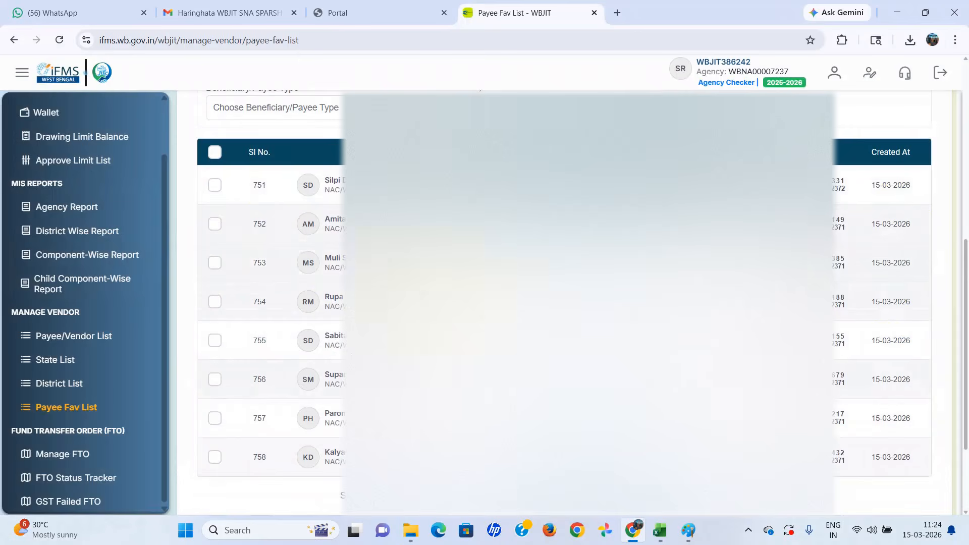
pyautogui.scroll(-2, 563, 302)
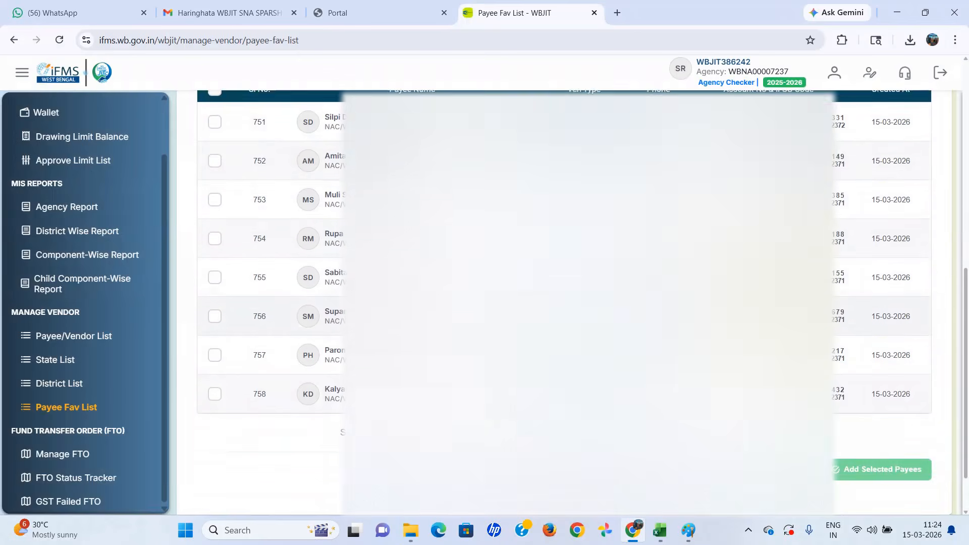
pyautogui.scroll(2, 564, 303)
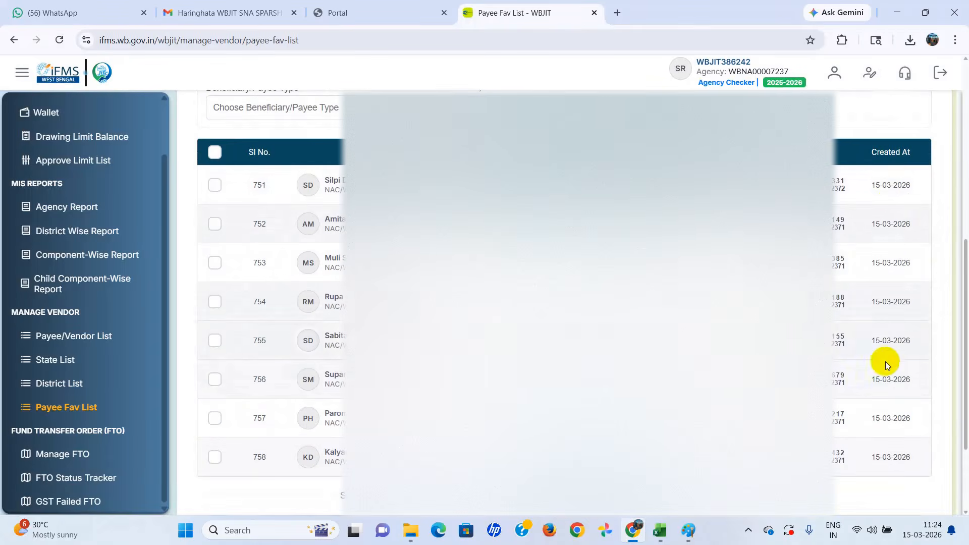
pyautogui.scroll(-2, 885, 364)
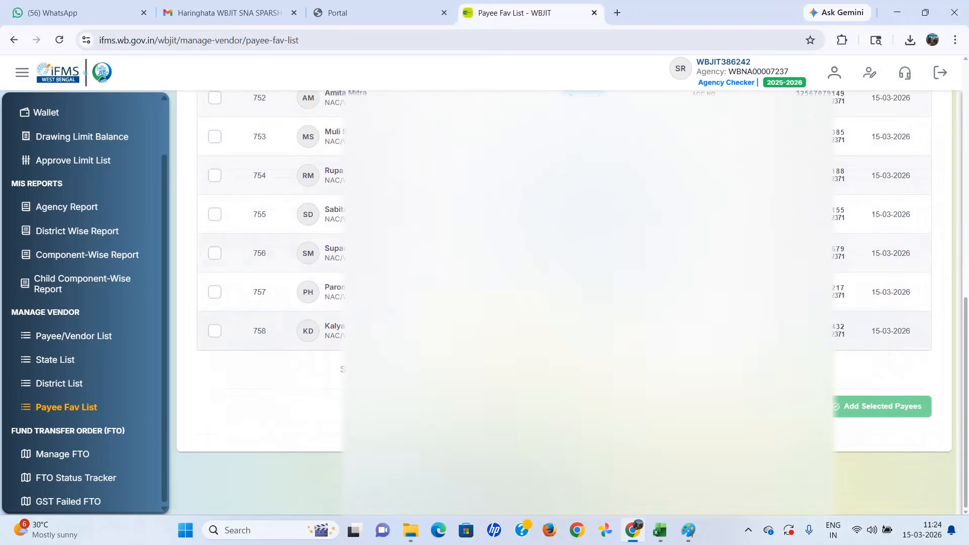
pyautogui.click(763, 454)
pyautogui.scroll(-11, 763, 444)
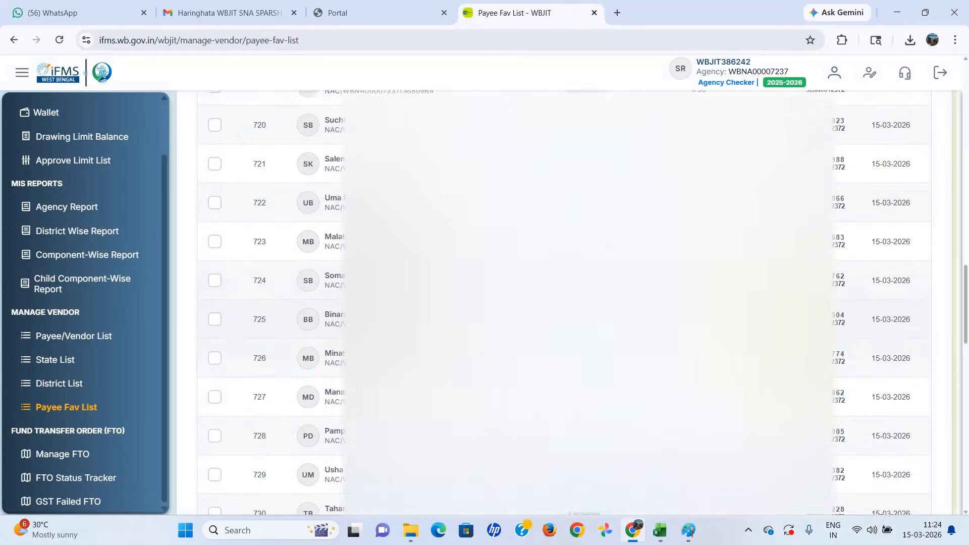
pyautogui.scroll(9, 583, 302)
pyautogui.scroll(5, 583, 303)
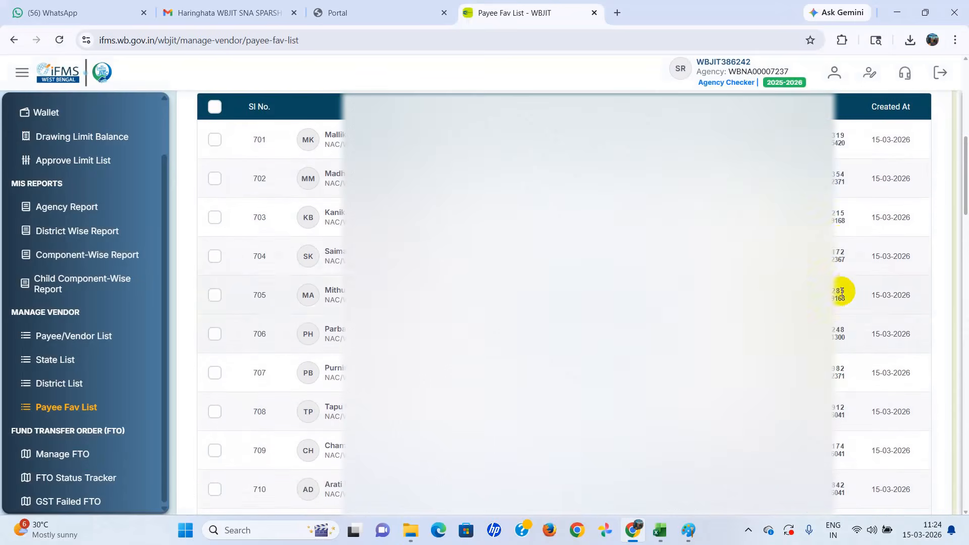
pyautogui.scroll(2, 843, 242)
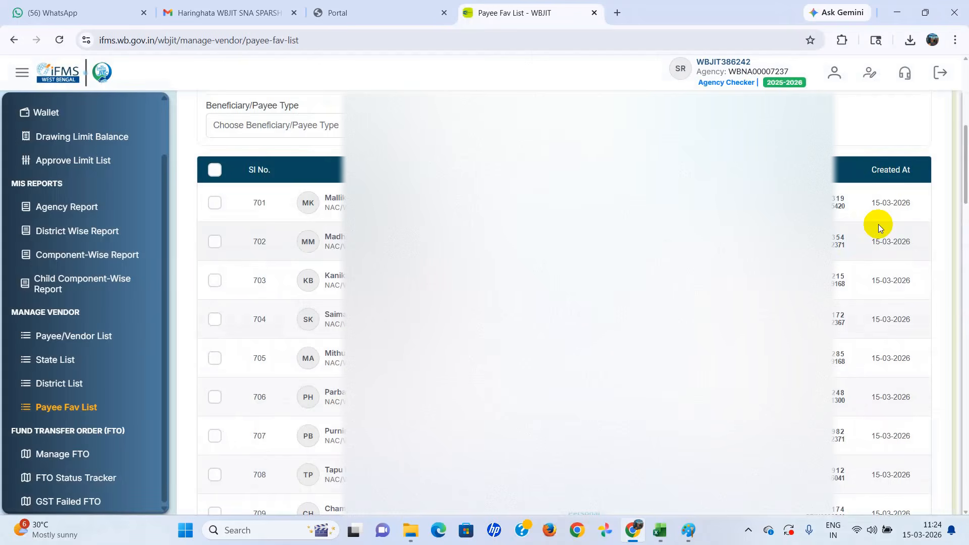
# - Select every payee in the refreshed 701 to 750 page and review the selected rows through to the end
pyautogui.click(215, 172)
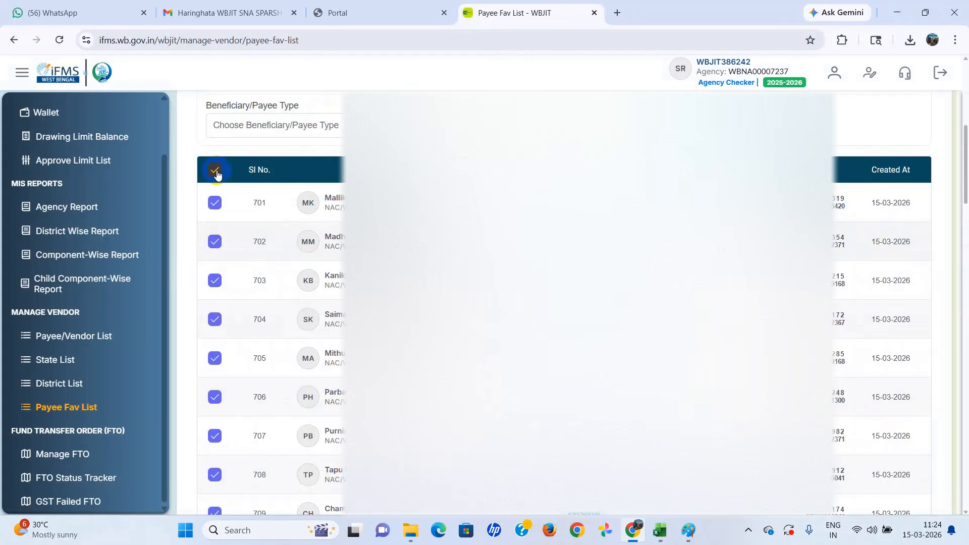
pyautogui.scroll(-6, 918, 267)
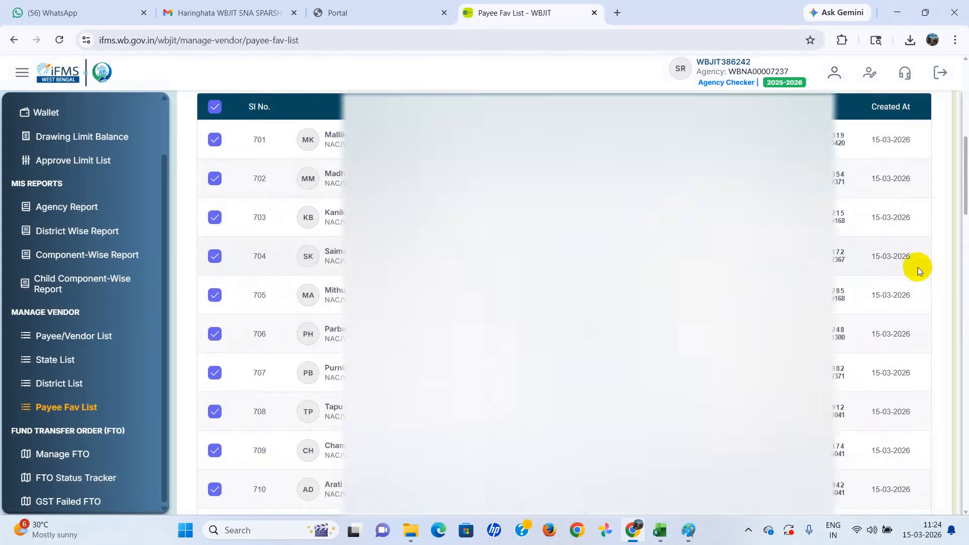
pyautogui.scroll(-10, 917, 268)
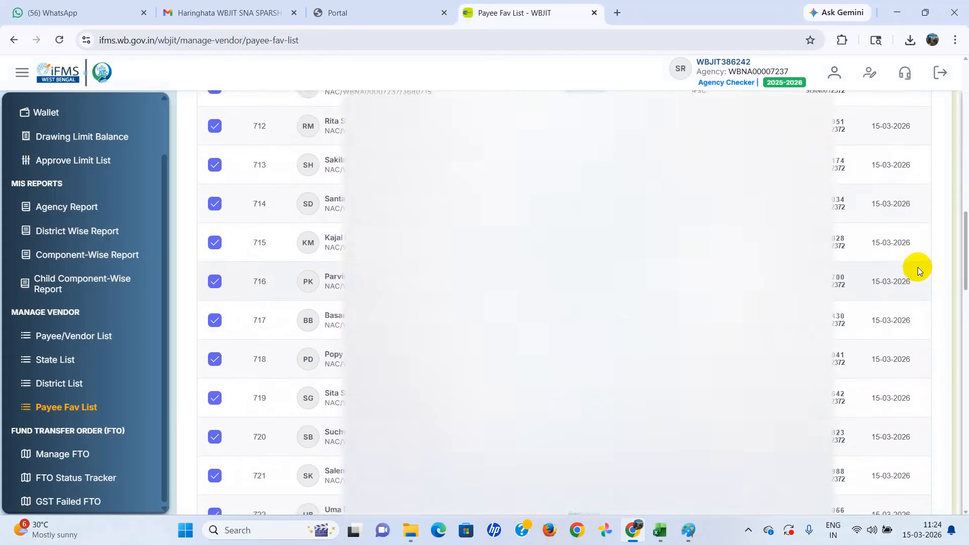
pyautogui.scroll(-4, 918, 267)
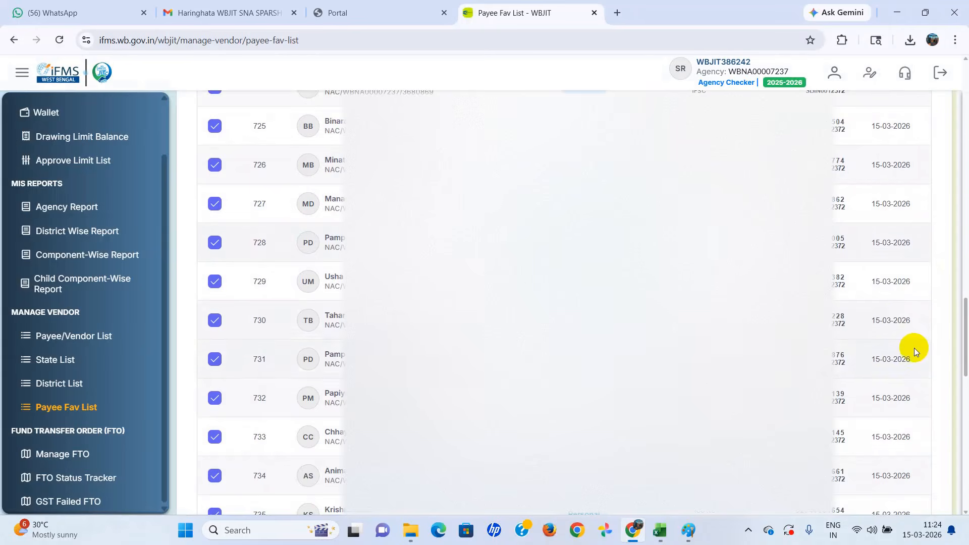
pyautogui.scroll(-7, 913, 347)
pyautogui.scroll(-4, 913, 347)
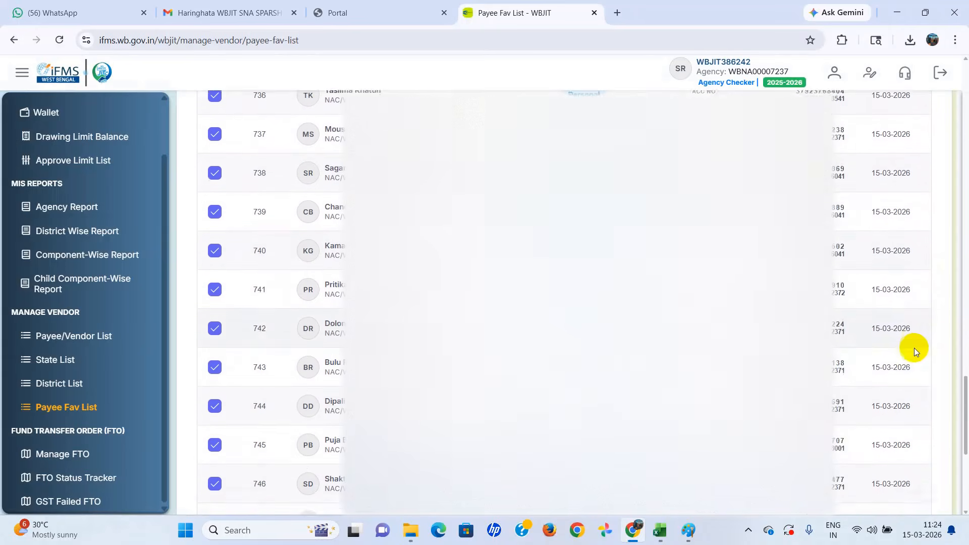
pyautogui.scroll(-4, 911, 333)
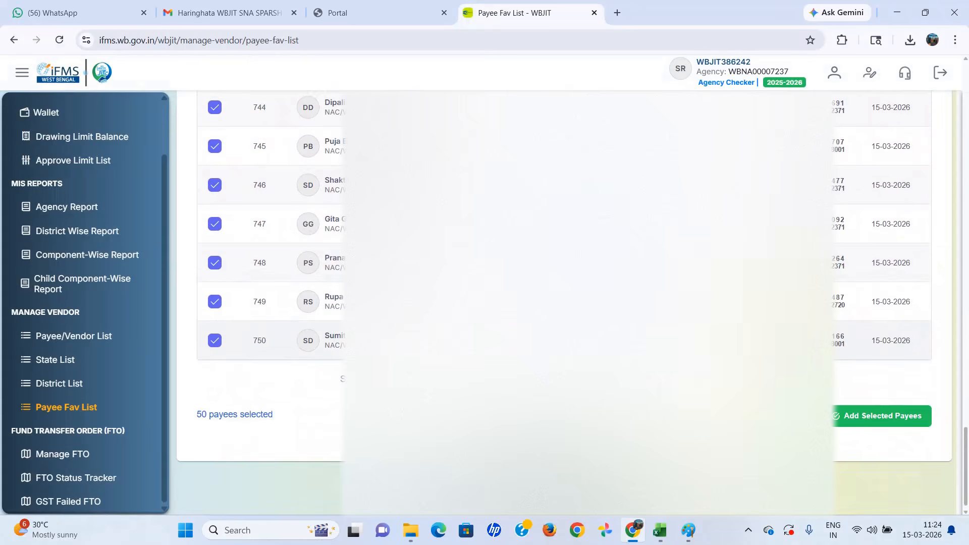
# - Add this further batch of 50 selected payees to the AWHs list and confirm through to completion
pyautogui.click(881, 419)
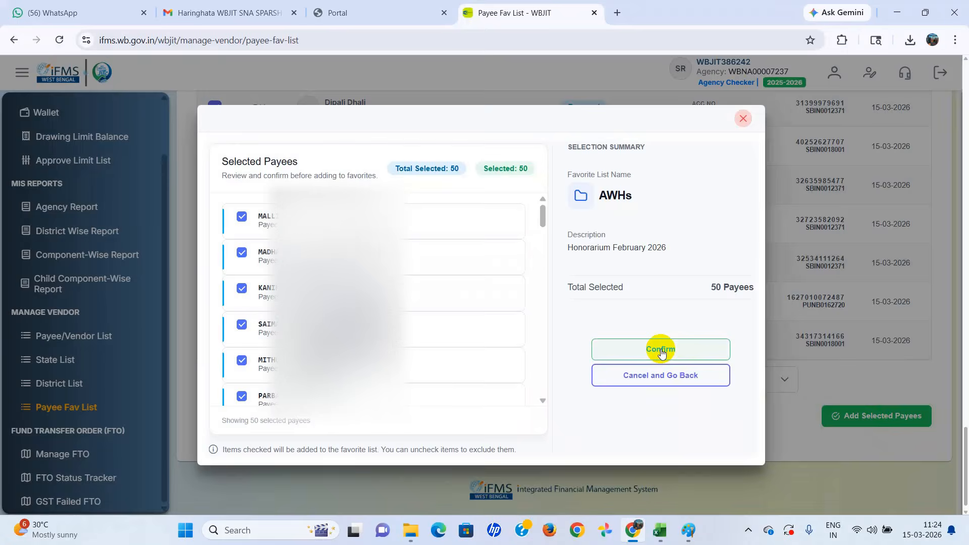
pyautogui.click(660, 349)
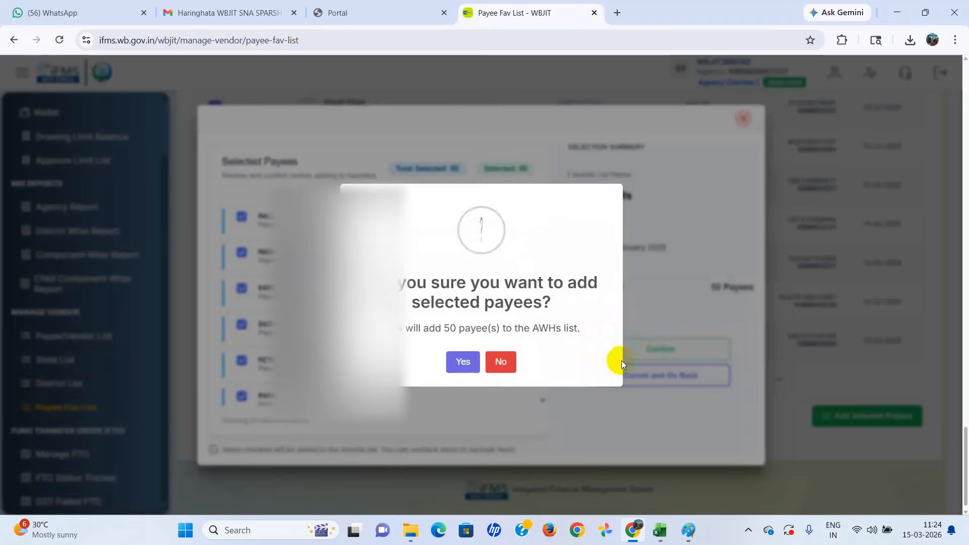
pyautogui.click(464, 363)
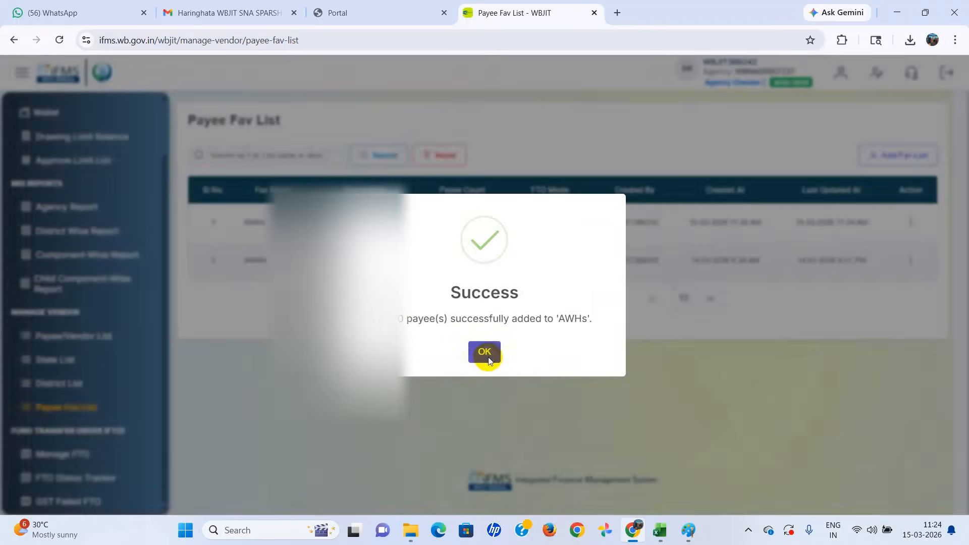
pyautogui.click(486, 354)
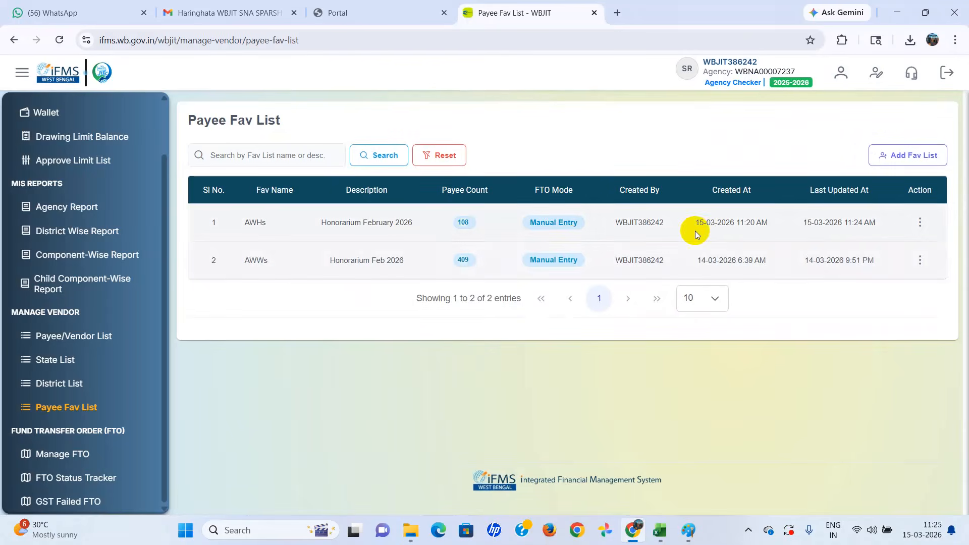